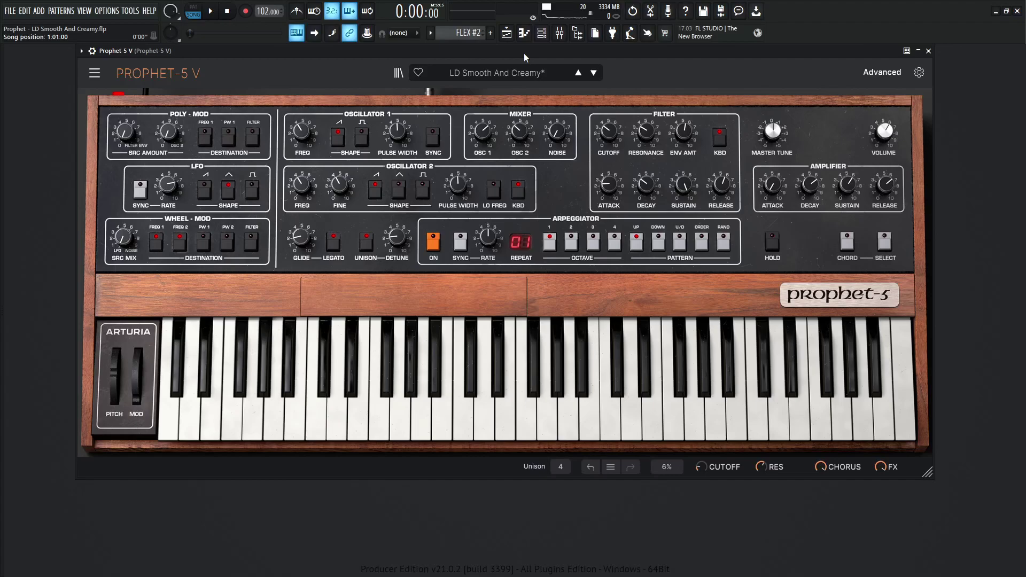
- Play back the arrangement containing the Prophet-5 V patterns in the playlist, stop playback and return to the synth
click(506, 33)
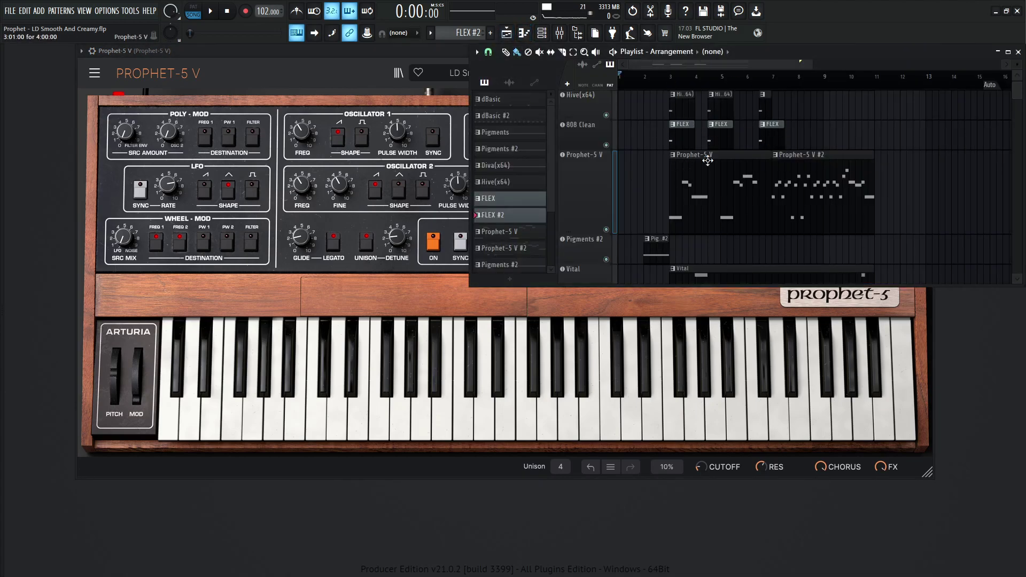
key(space)
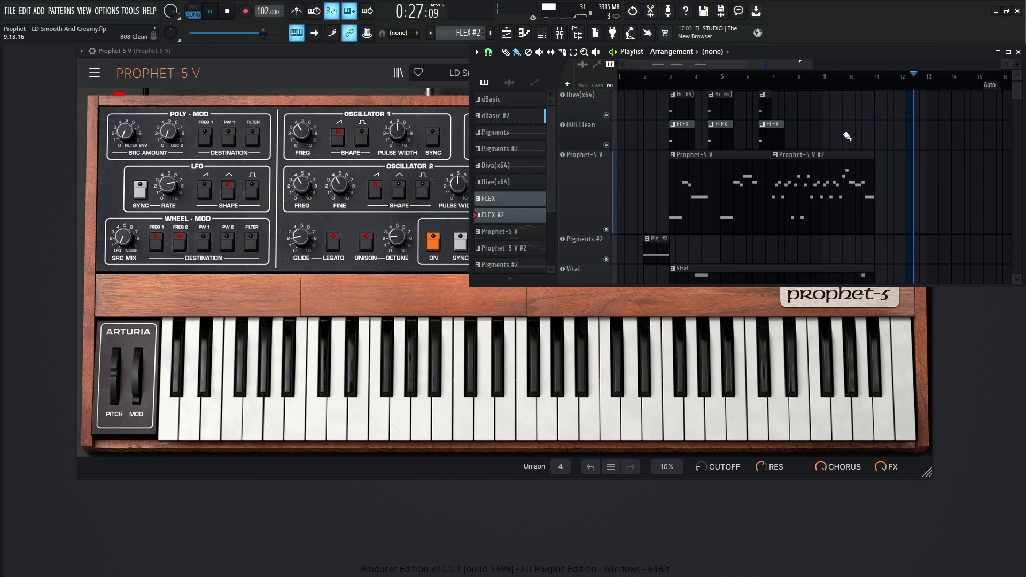
click(721, 155)
key(space)
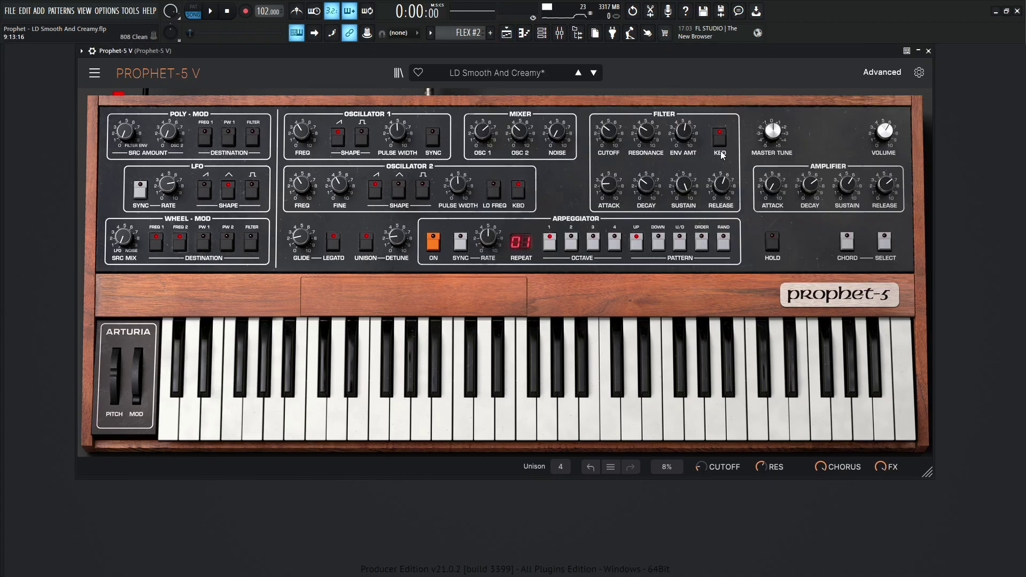
- Audition the LD Smooth And Creamy patch with a few notes and look over its advanced modulation page
key(v)
key(e)
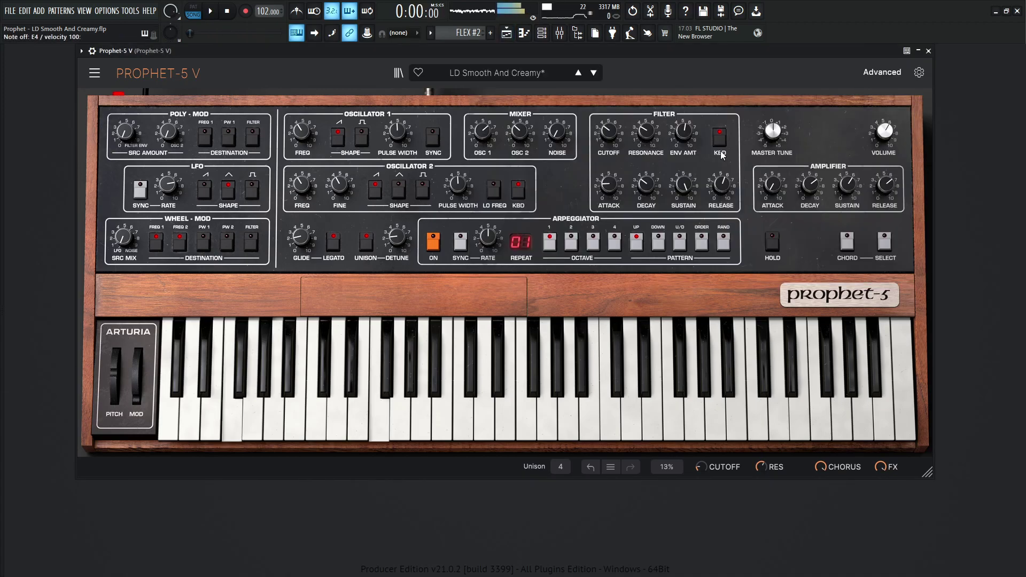
key(r)
key(t)
key(t)
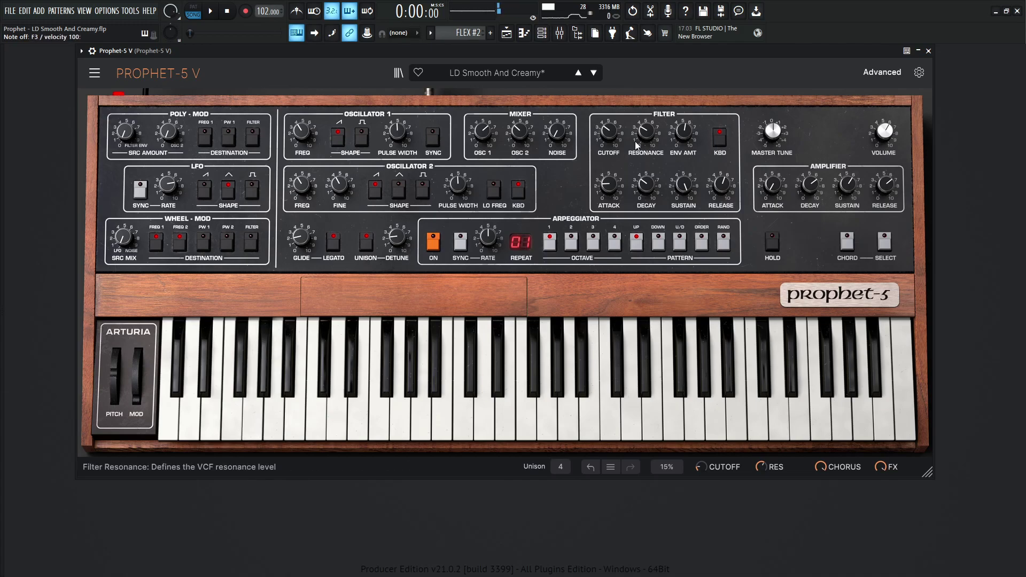
click(881, 76)
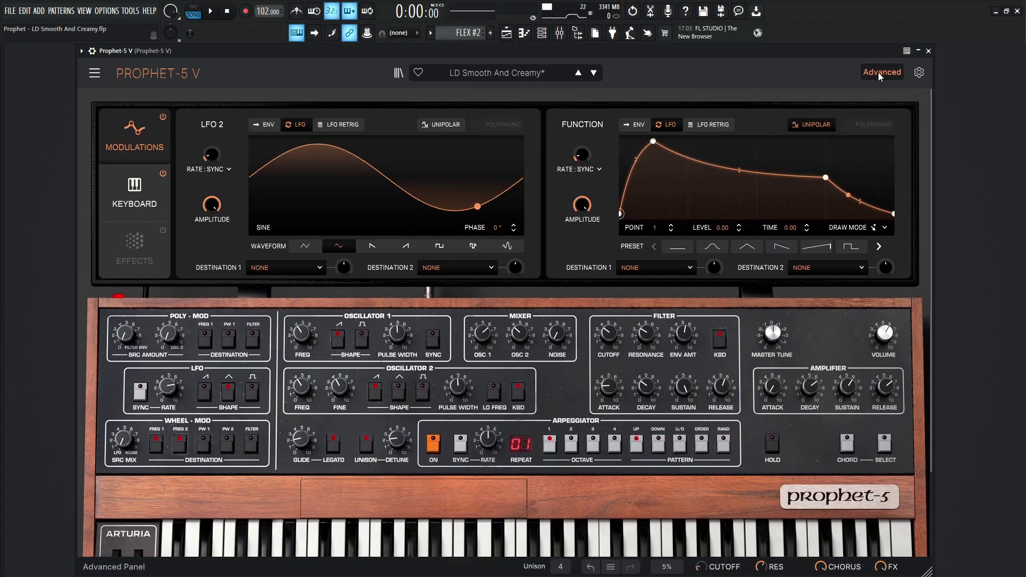
click(878, 74)
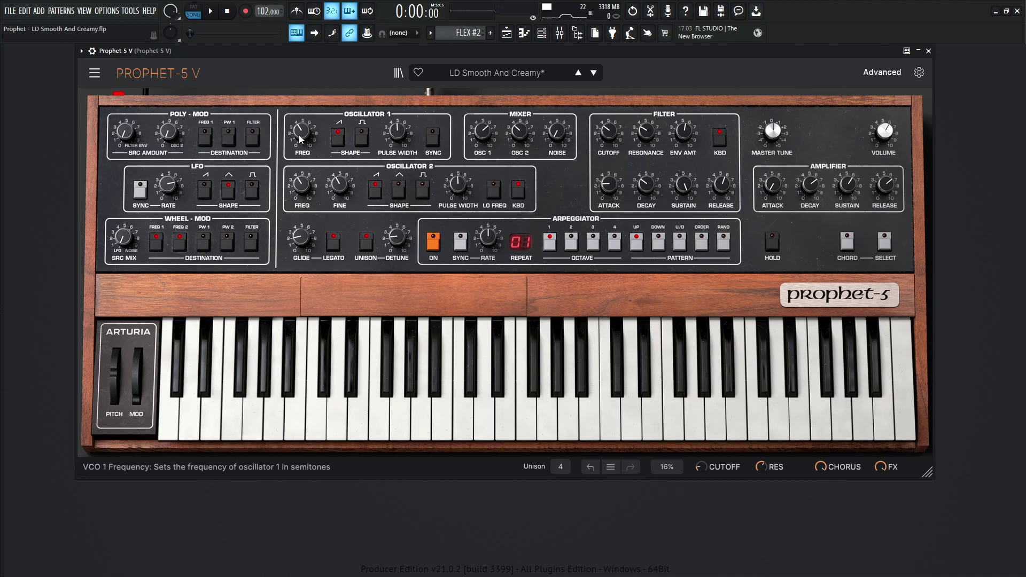
- Examine the settings of both oscillators, the mixer levels, and the glide, unison and detune controls
mouse_move(299, 139)
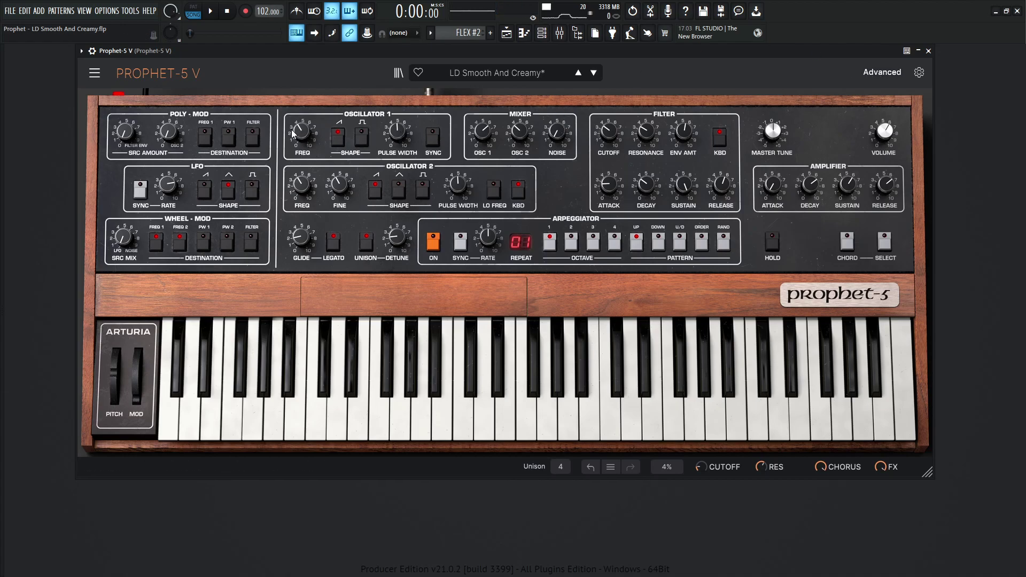
click(337, 137)
mouse_move(303, 184)
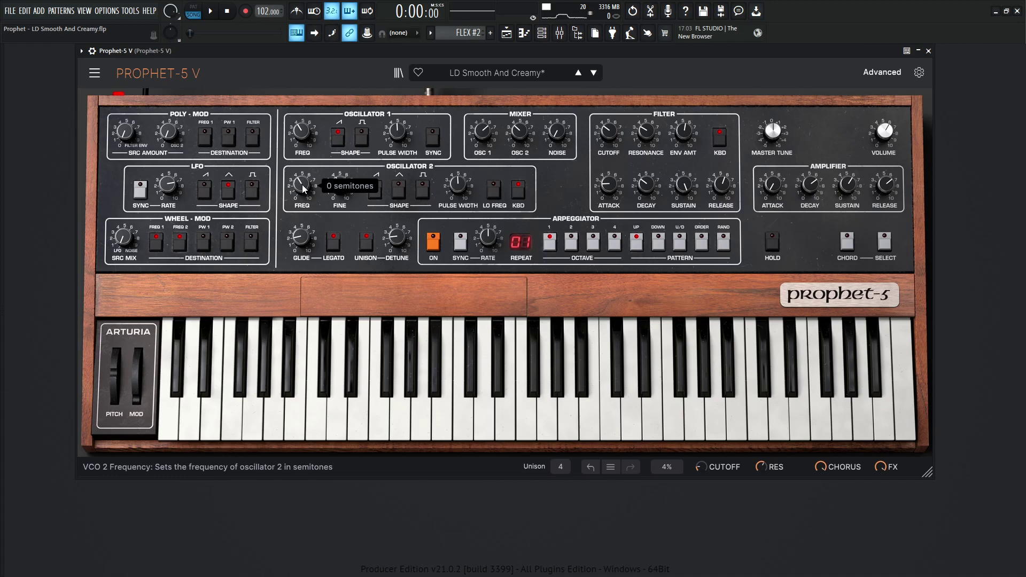
mouse_move(338, 190)
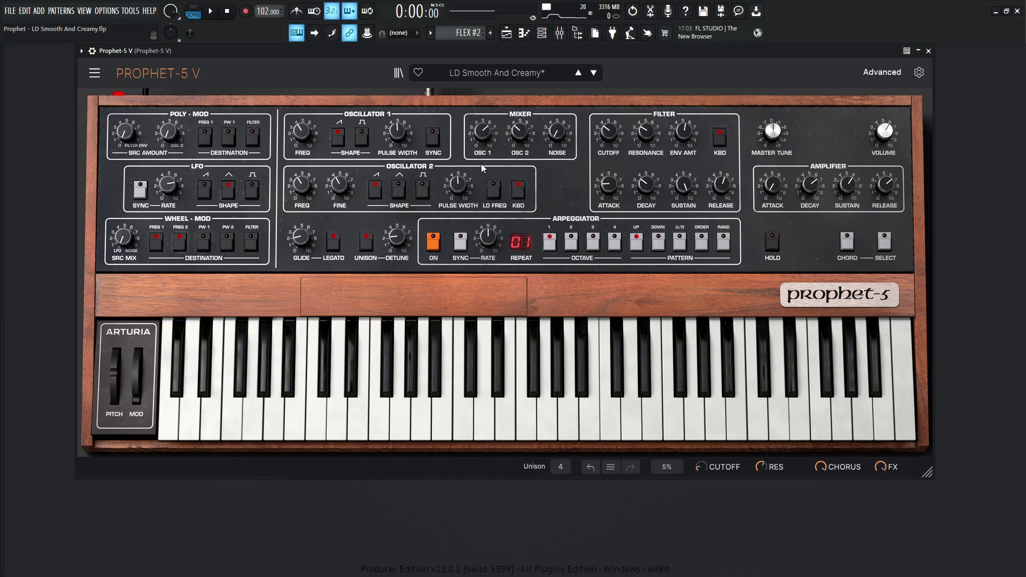
mouse_move(486, 131)
mouse_move(559, 131)
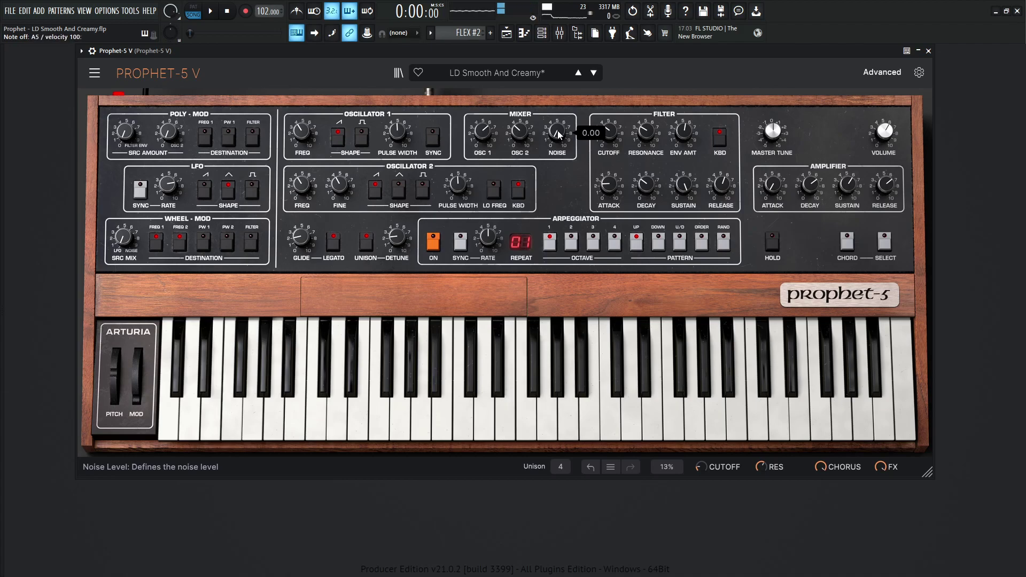
mouse_move(306, 236)
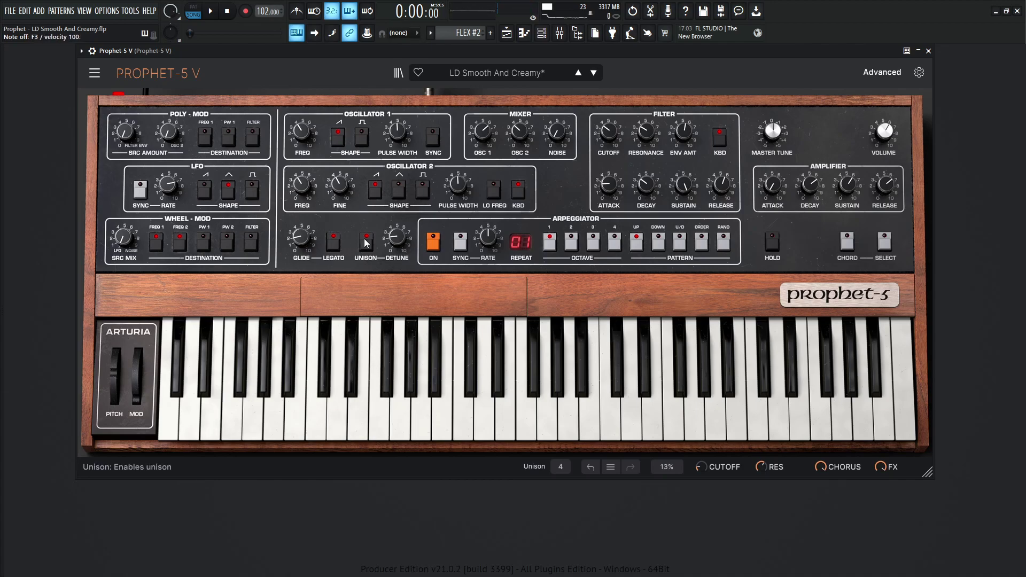
mouse_move(401, 239)
- Examine the filter's cutoff, resonance, envelope amount, keyboard tracking and envelope times, along with the amplifier envelope
mouse_move(613, 136)
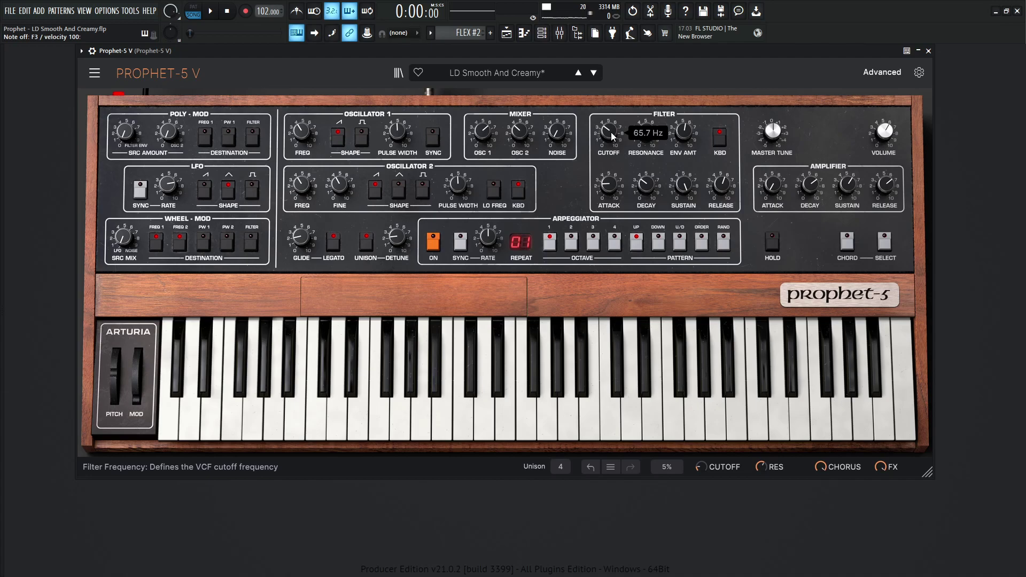
mouse_move(647, 132)
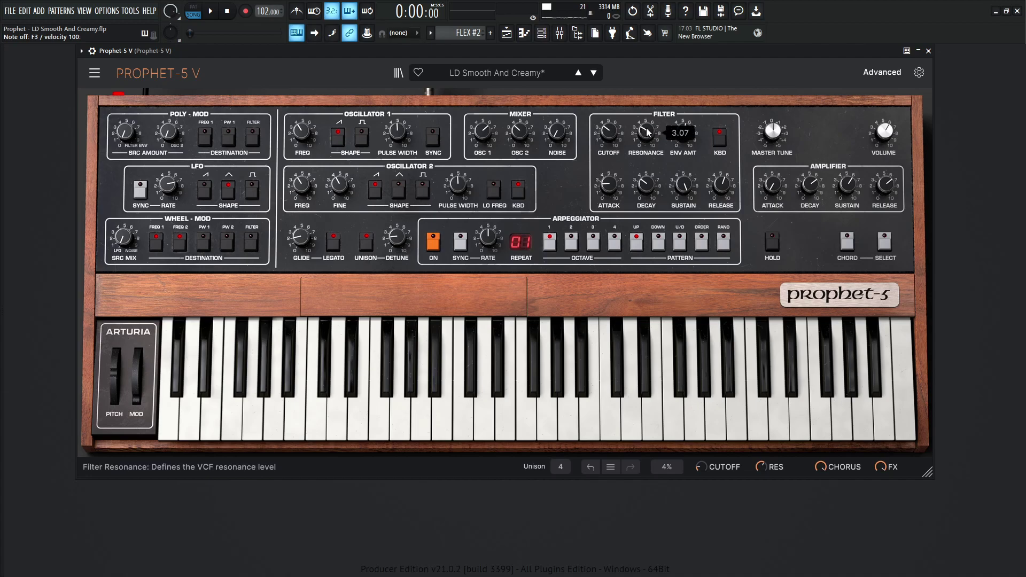
mouse_move(688, 135)
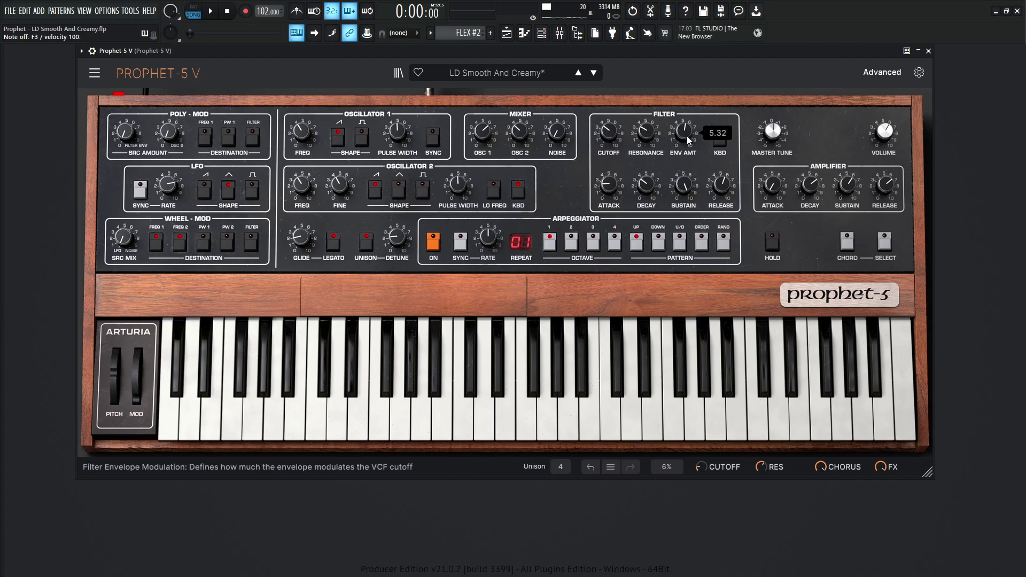
click(720, 136)
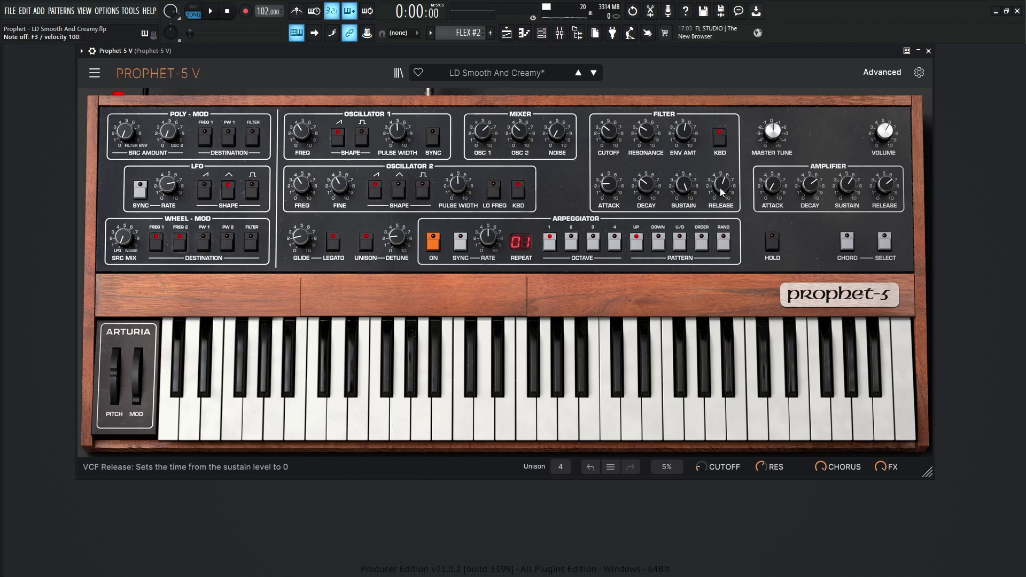
mouse_move(608, 185)
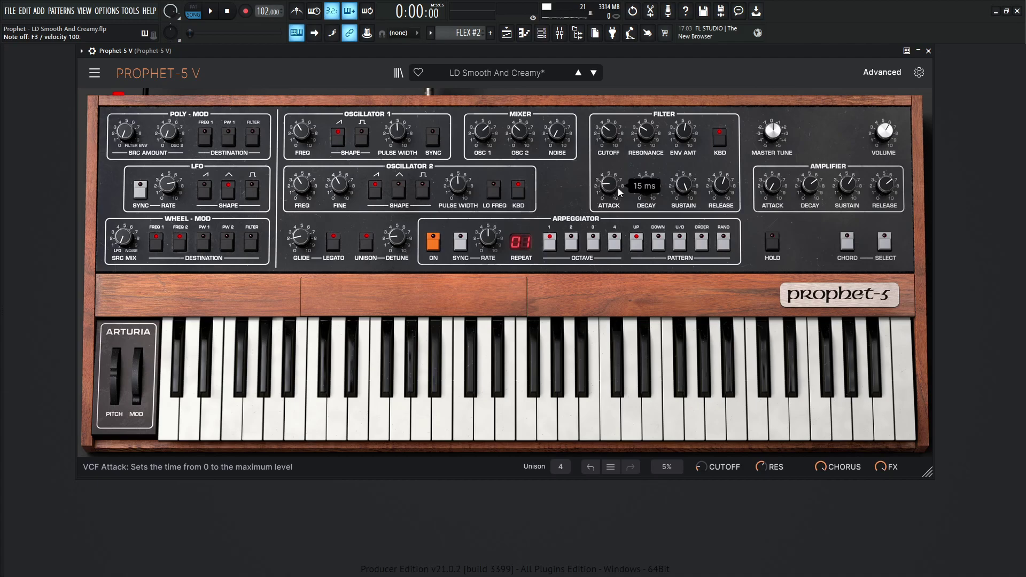
mouse_move(648, 187)
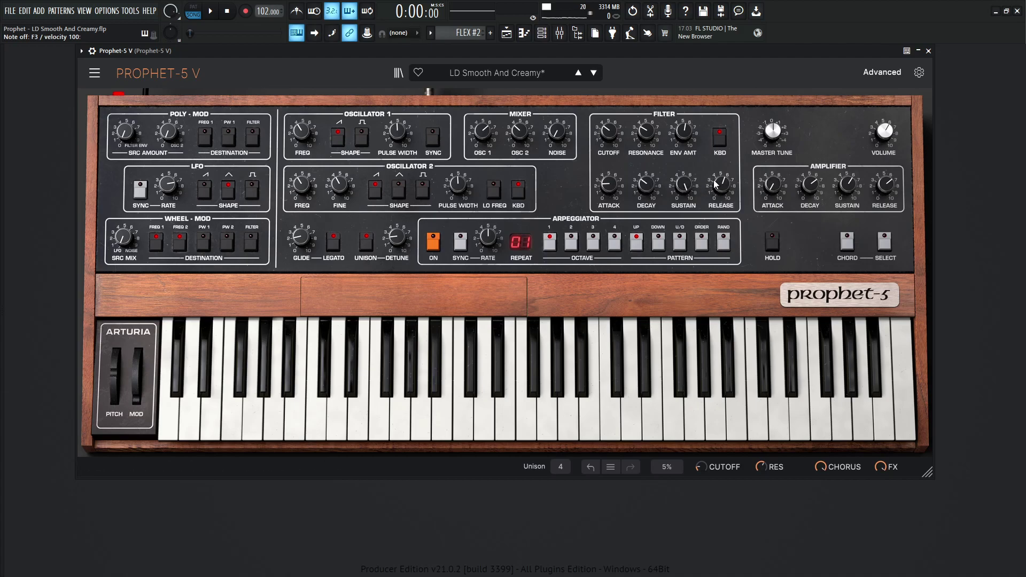
mouse_move(723, 184)
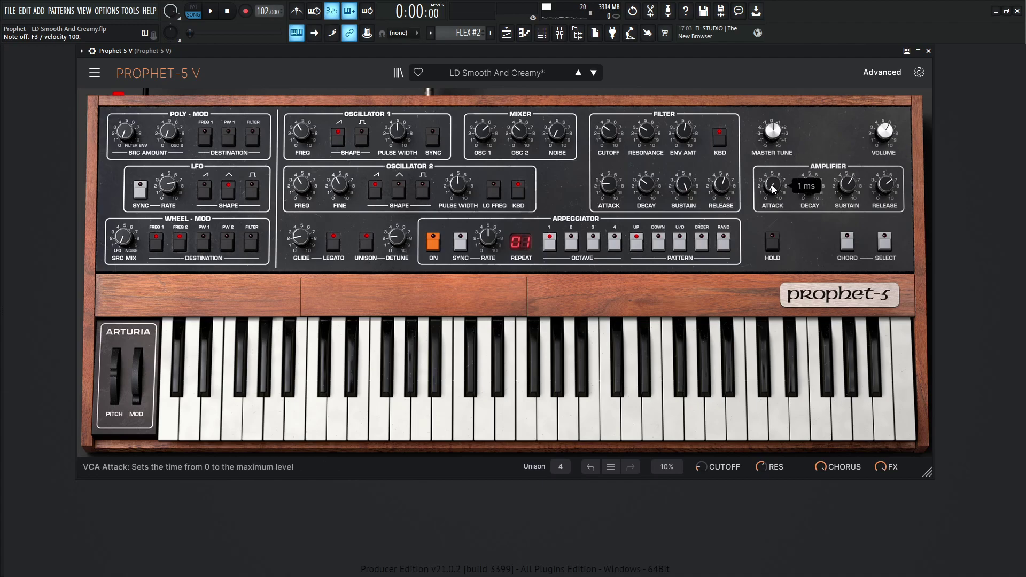
mouse_move(814, 184)
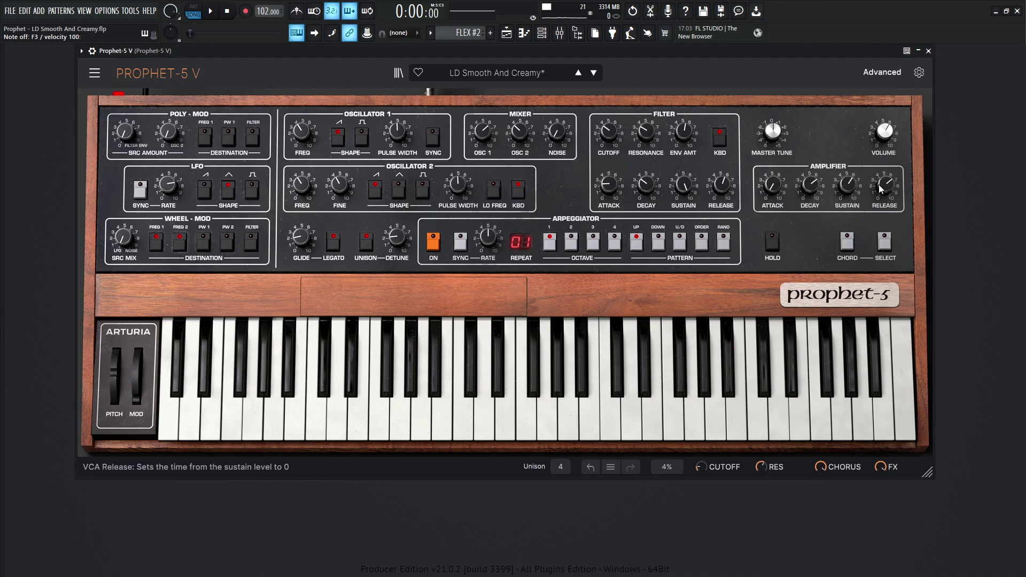
mouse_move(889, 187)
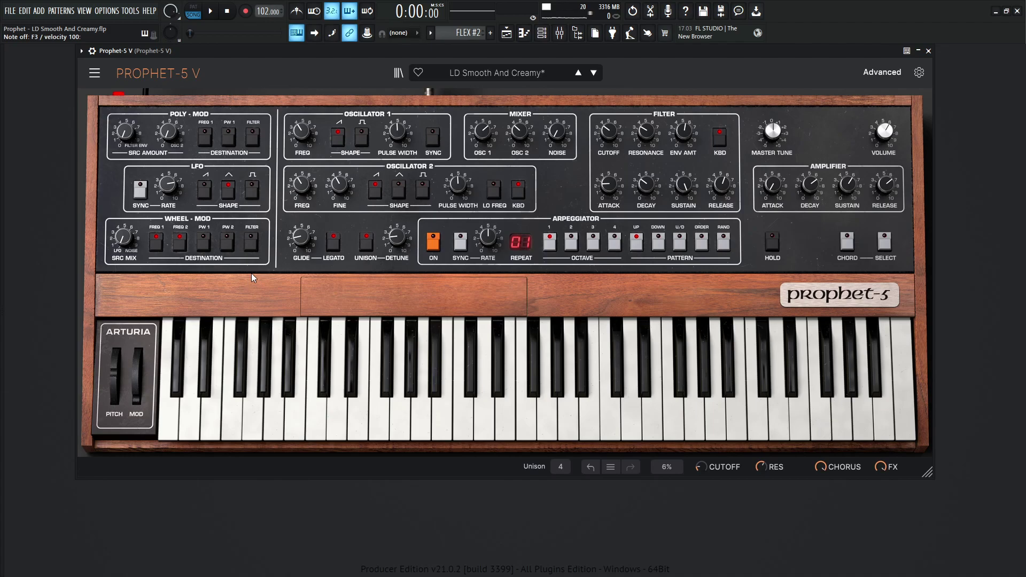
- Reveal the voice dispersion controls hidden behind the wooden panel, check them and hide them again
click(352, 291)
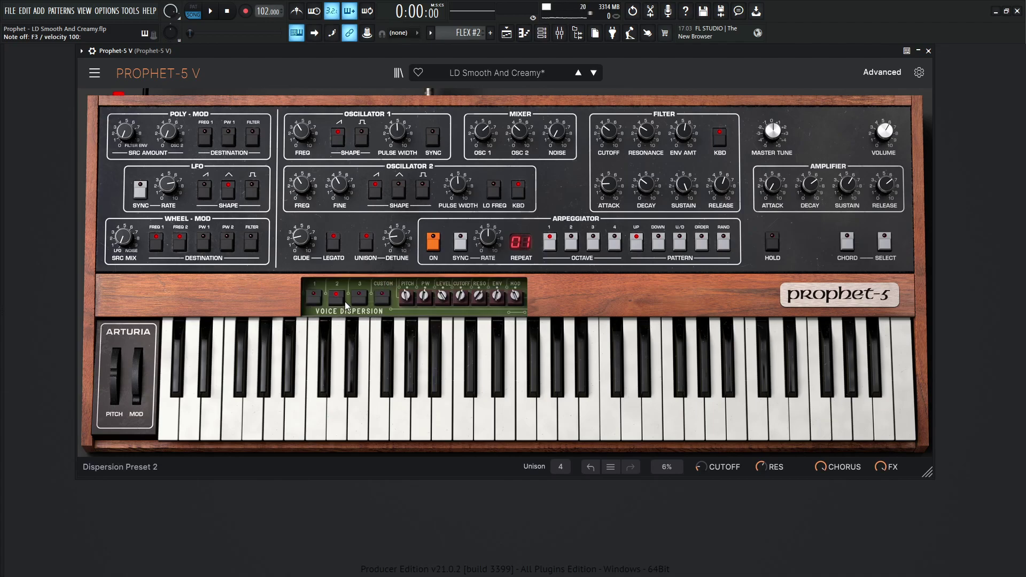
click(310, 280)
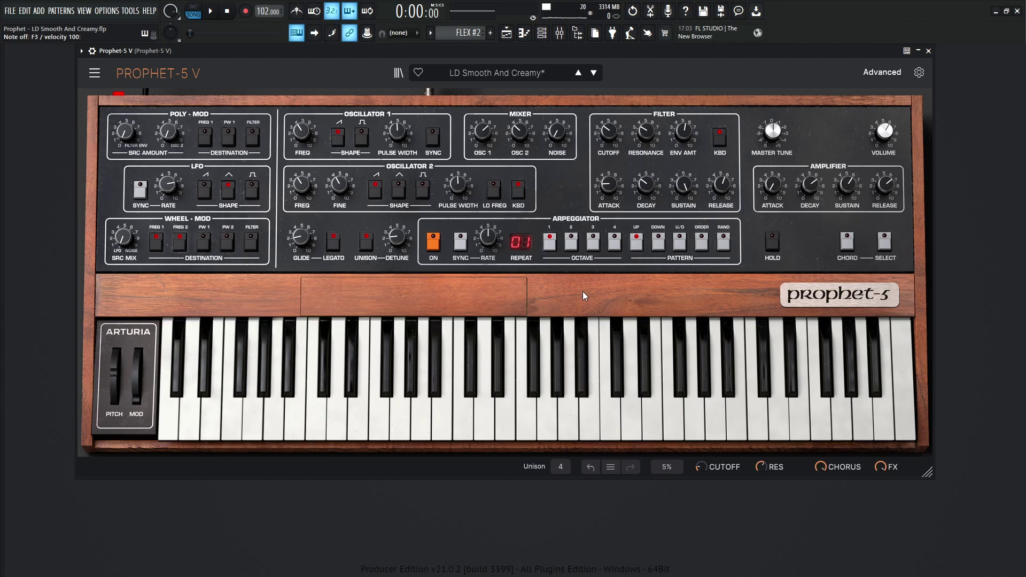
click(340, 284)
- Enable the synth's effects section and bypass the Reverb and Delay, leaving only the Chorus JUN-6 active
click(880, 74)
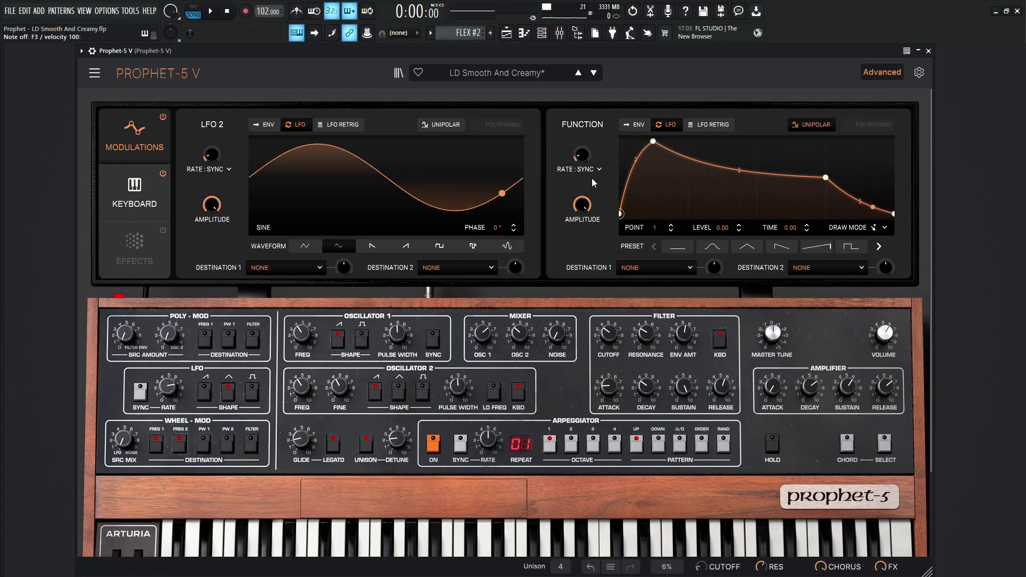
click(130, 190)
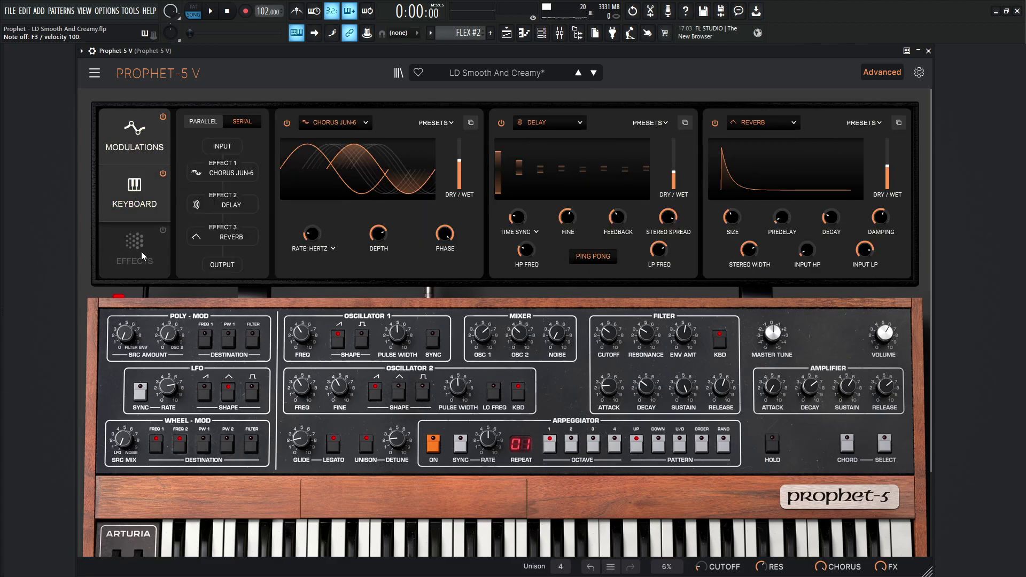
click(162, 230)
click(715, 122)
click(501, 123)
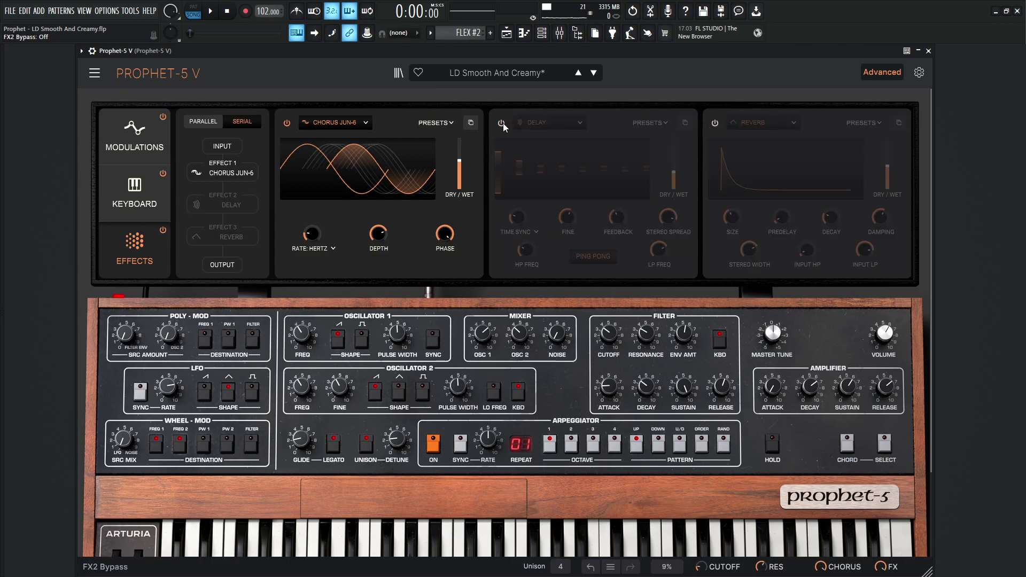
- Compare the sound with and without the Chorus JUN-6, and examine its rate, depth, phase and dry/wet mix
click(286, 123)
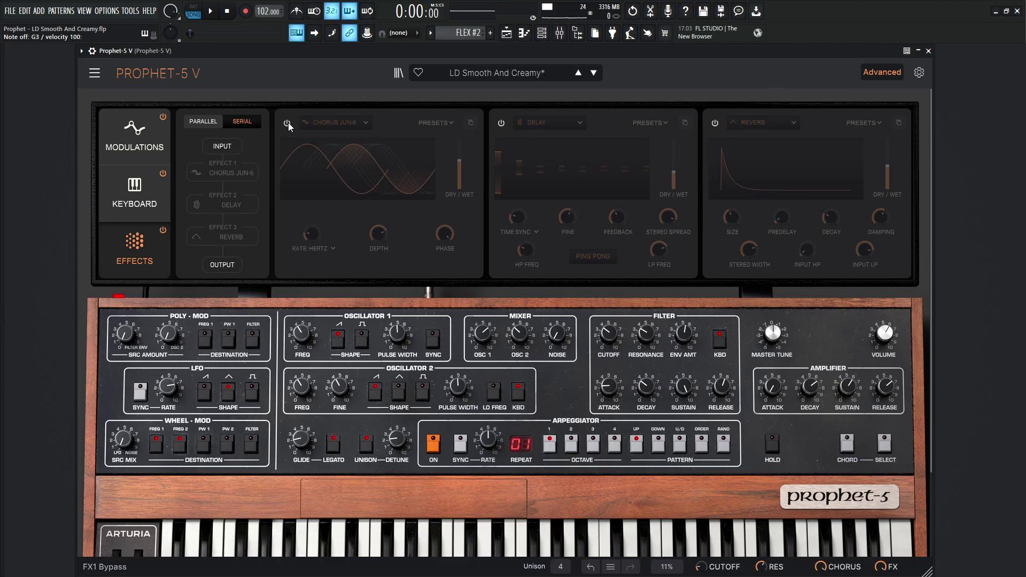
click(288, 123)
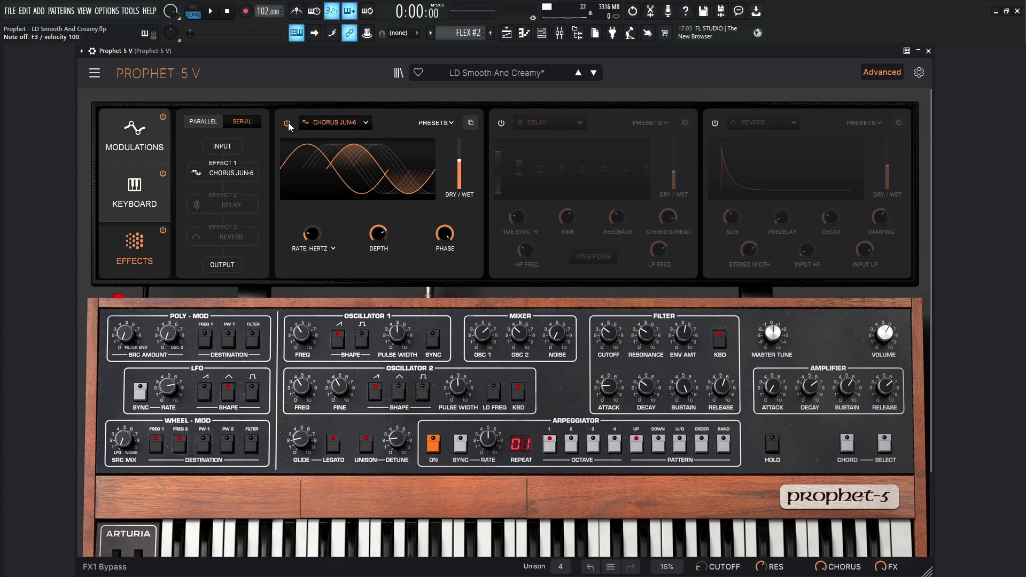
mouse_move(312, 235)
mouse_move(376, 242)
mouse_move(447, 239)
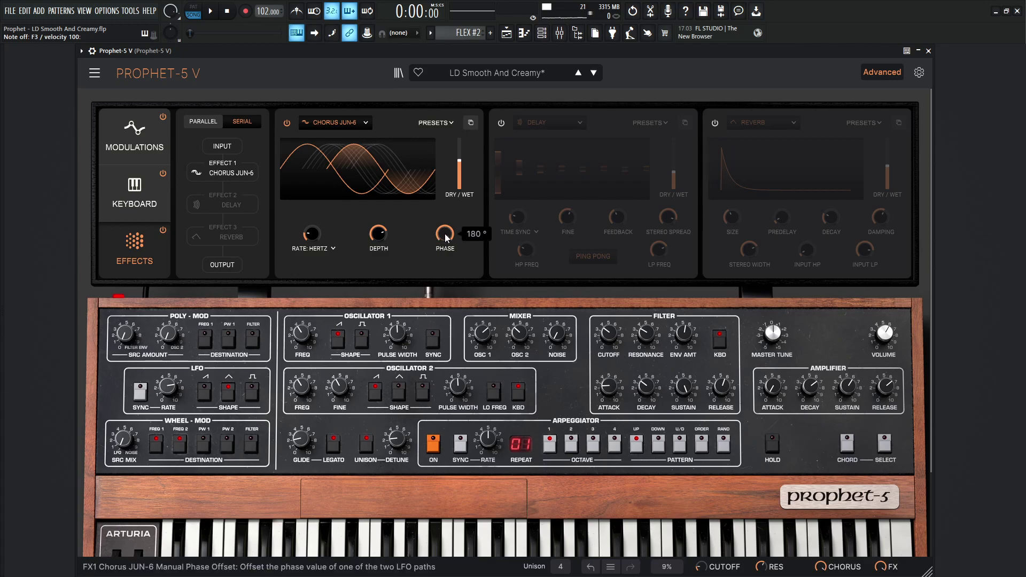
mouse_move(458, 163)
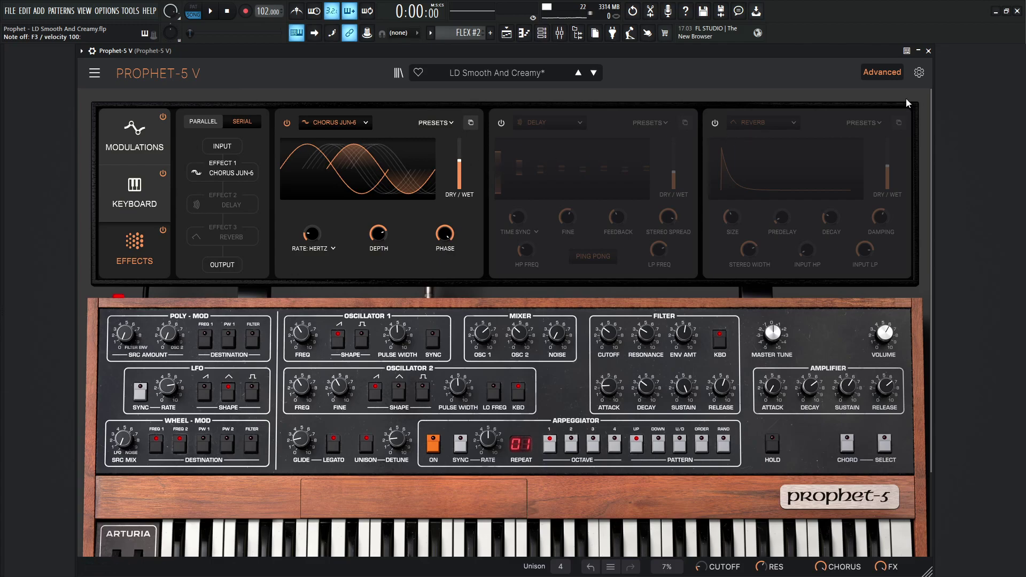
- Re-enable the Delay effect in the second slot and audition it with a few notes
click(890, 75)
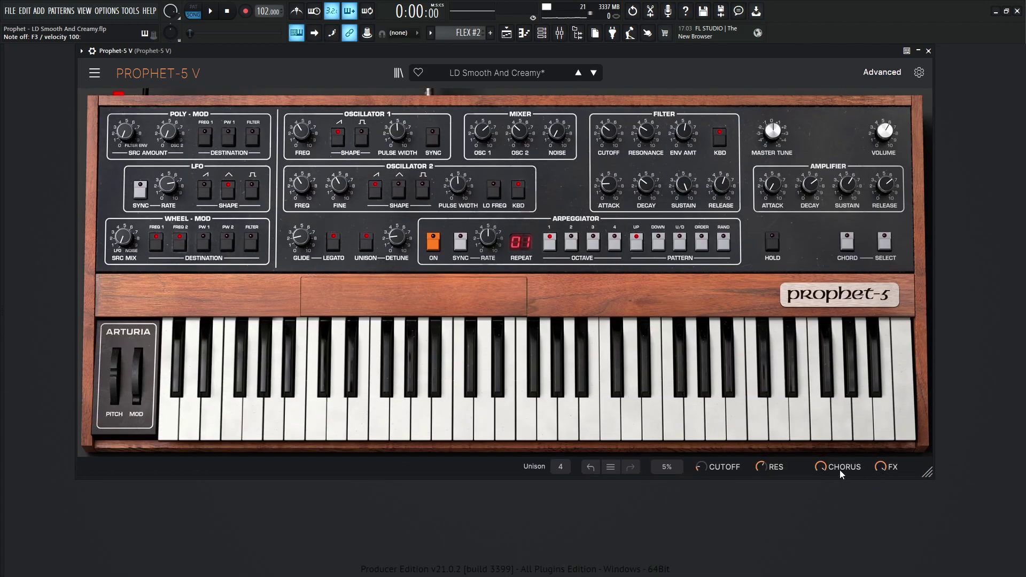
click(881, 74)
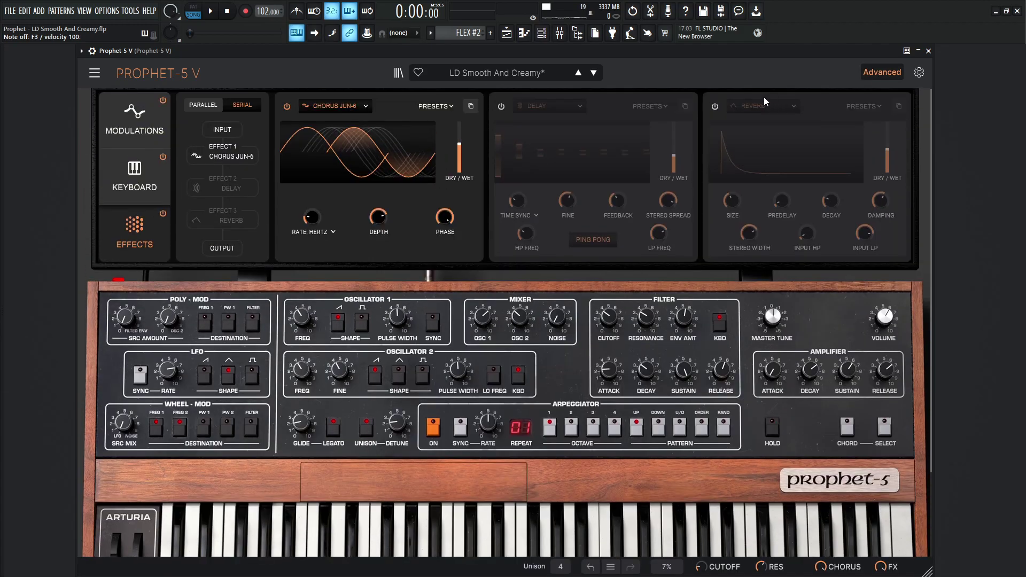
click(502, 123)
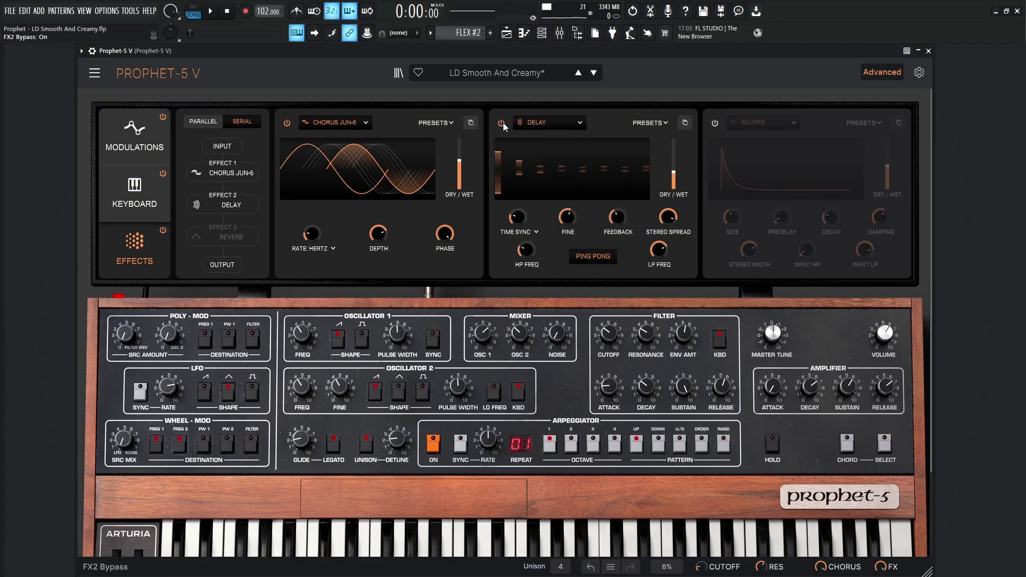
key(b)
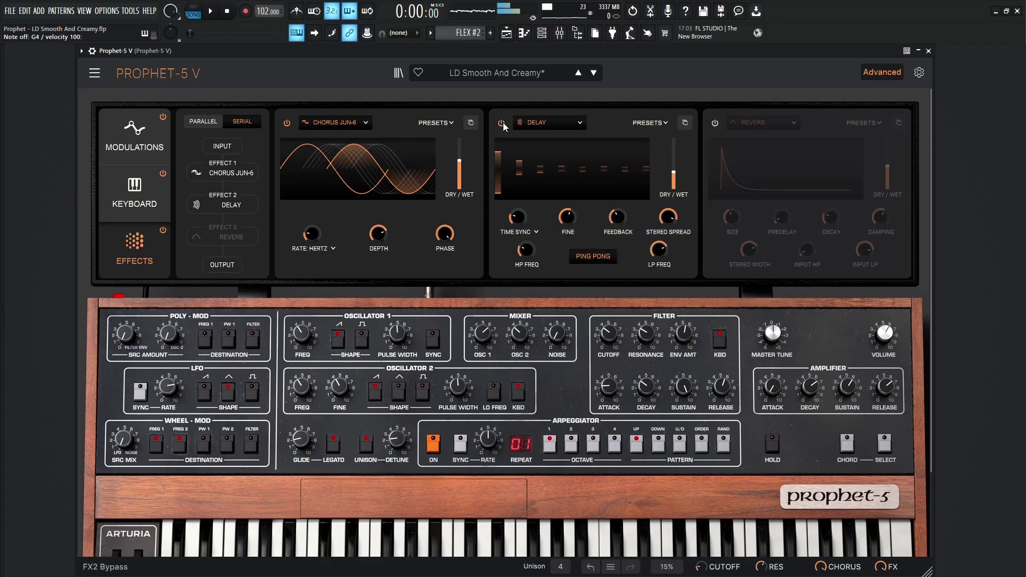
key(b)
key(v)
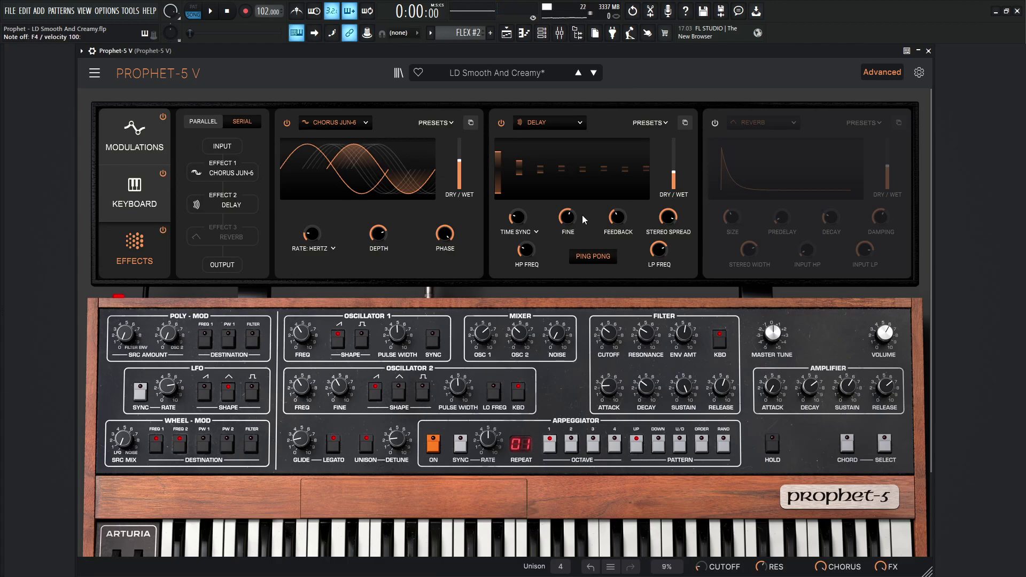
- Play a longer melodic phrase to audition the patch with the Chorus JUN-6 and Delay active
key(t)
key(r)
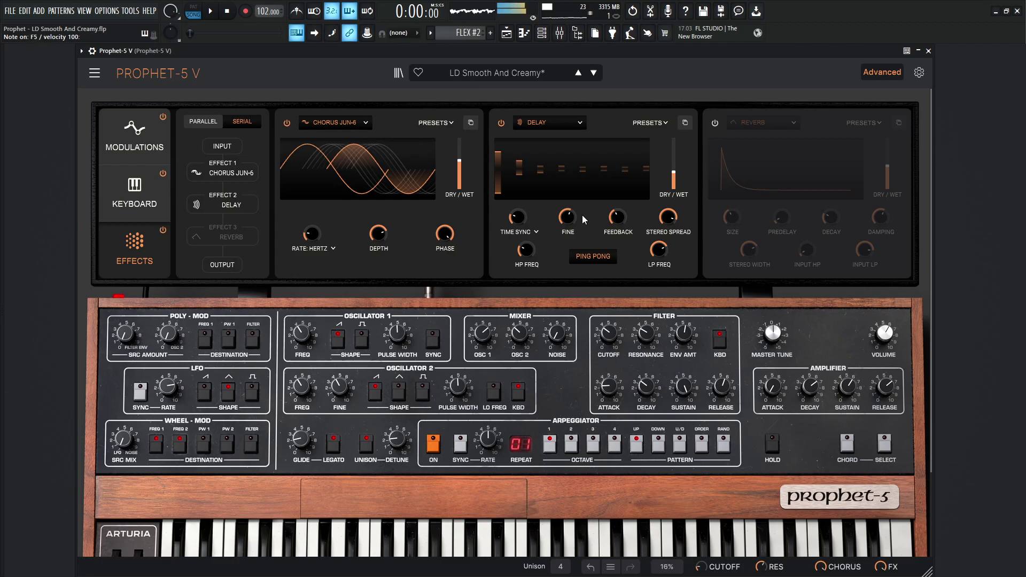
key(y)
key(v)
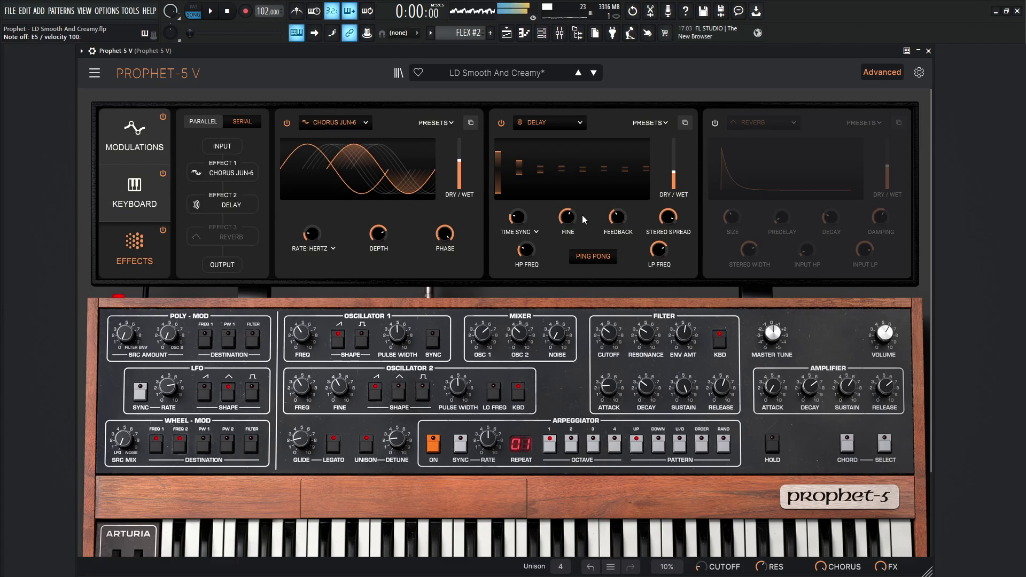
key(v)
key(t)
key(t)
key(r)
key(z)
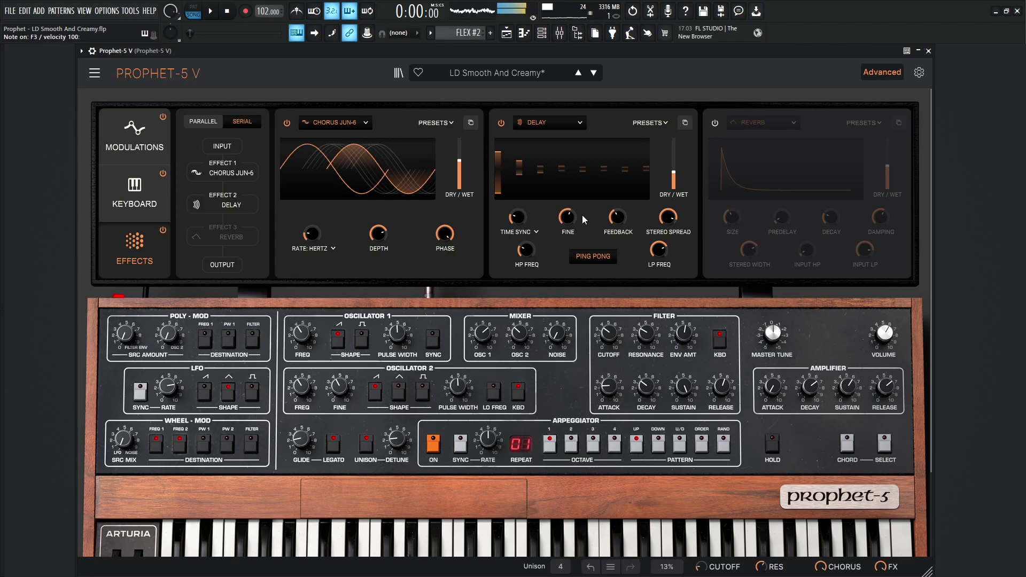
key(t)
key(e)
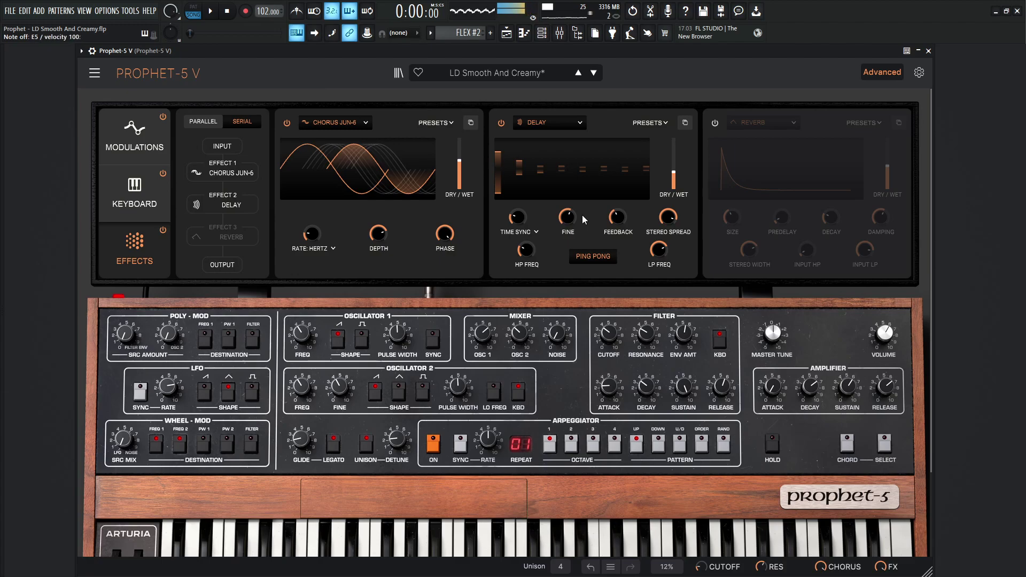
key(t)
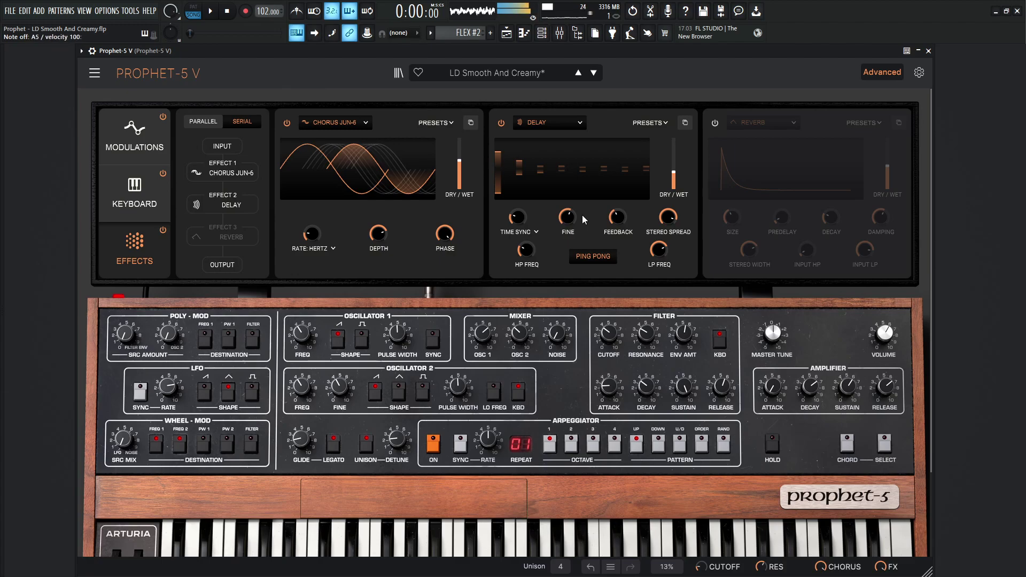
key(y)
key(r)
key(r)
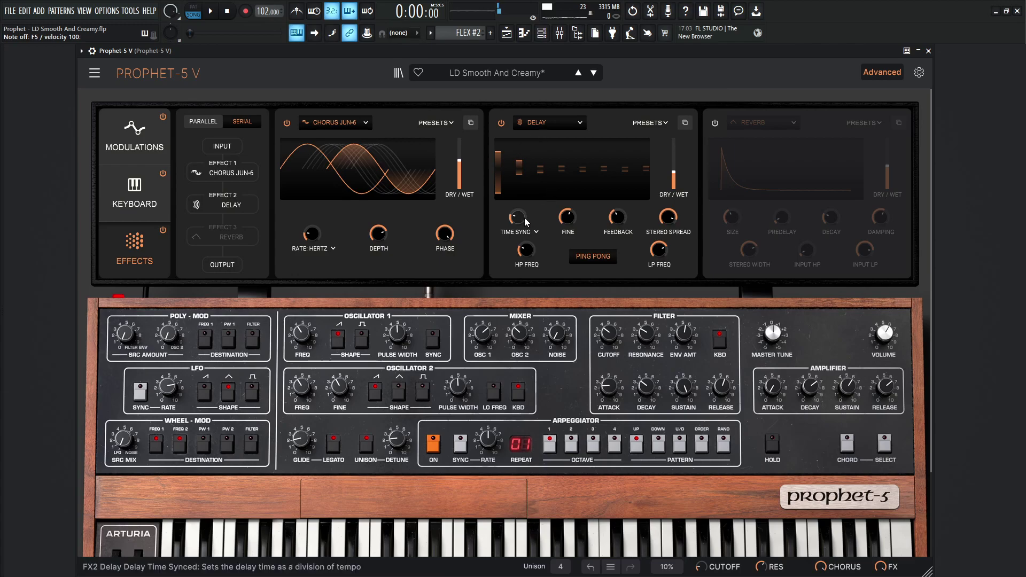
- Examine the Delay's synced time, fine tuning, feedback, stereo spread, and high-pass and low-pass frequency settings
mouse_move(524, 223)
mouse_move(570, 222)
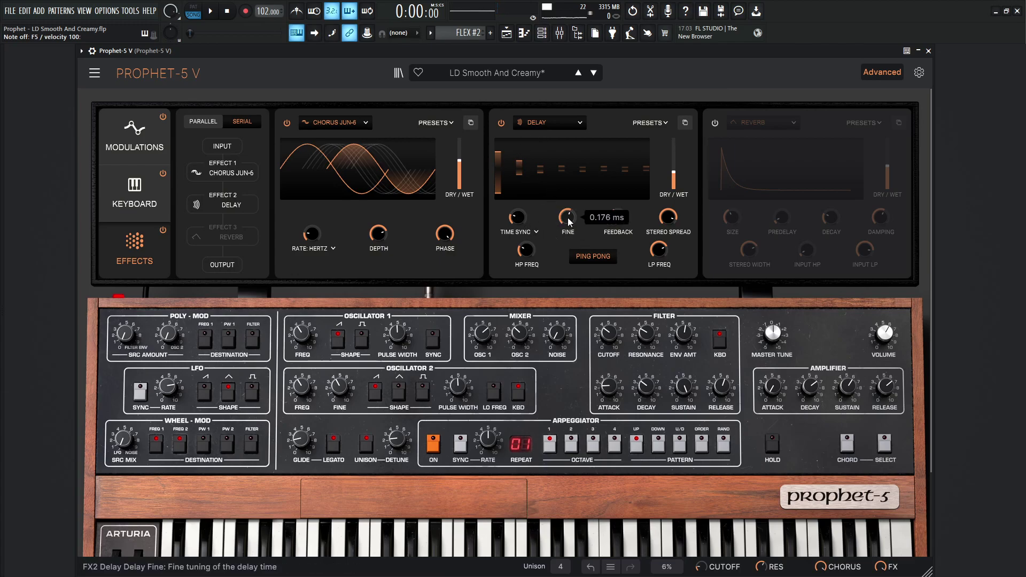
mouse_move(618, 224)
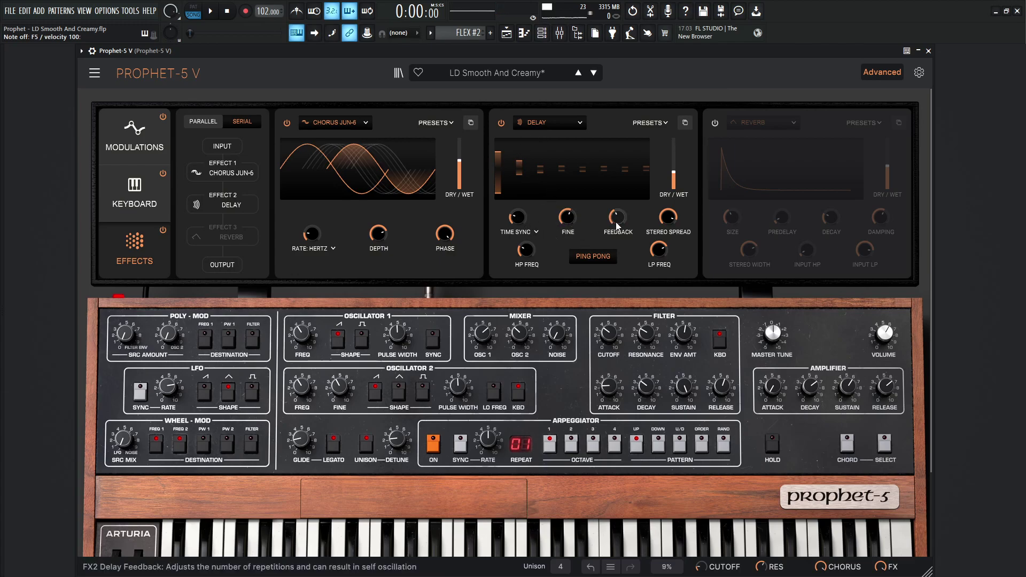
mouse_move(670, 223)
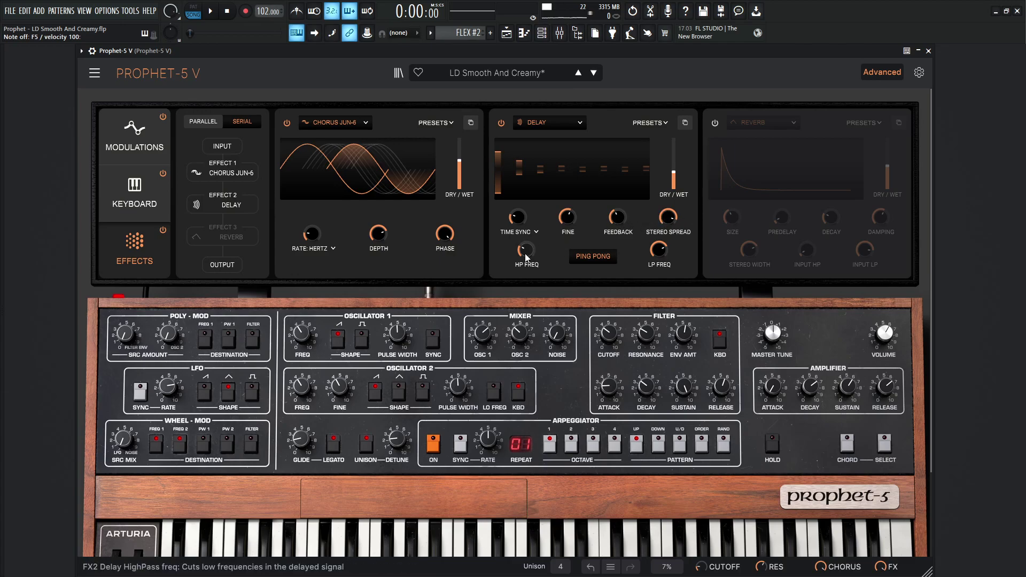
mouse_move(527, 257)
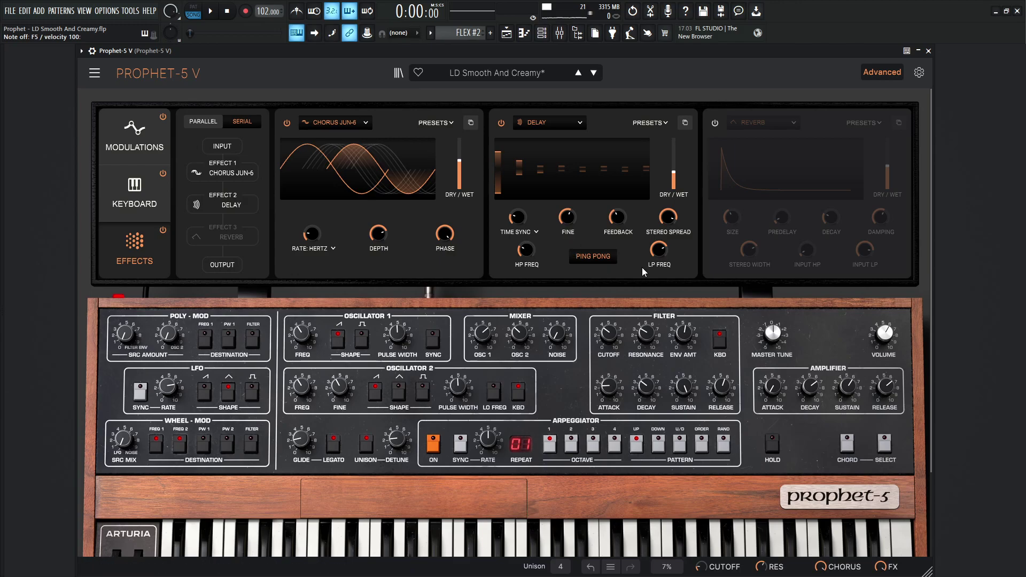
mouse_move(664, 255)
- Re-enable the Reverb in the third effect slot and examine its size, predelay, decay, damping, stereo width, input filters and dry/wet mix
click(715, 124)
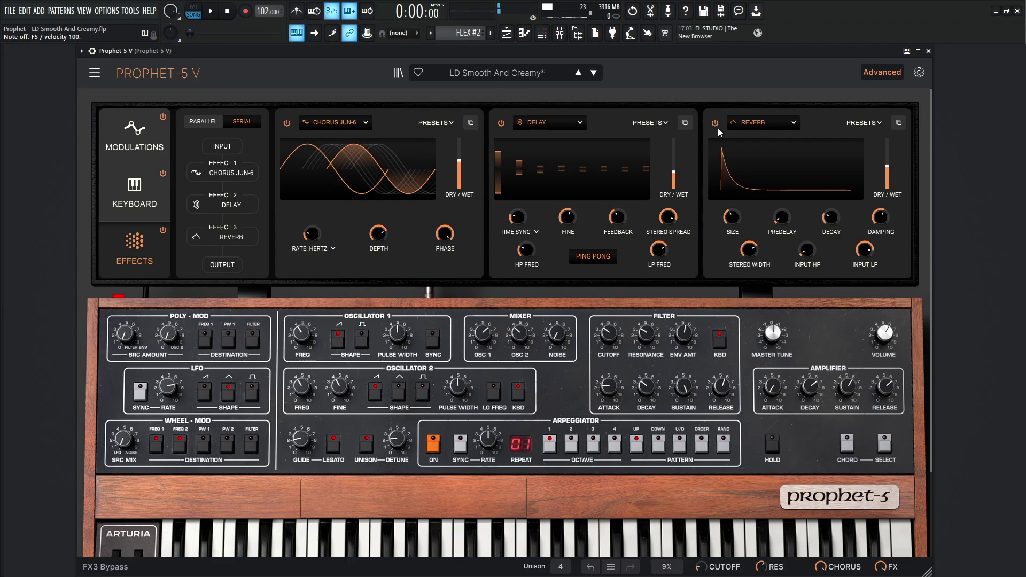
mouse_move(732, 223)
mouse_move(785, 221)
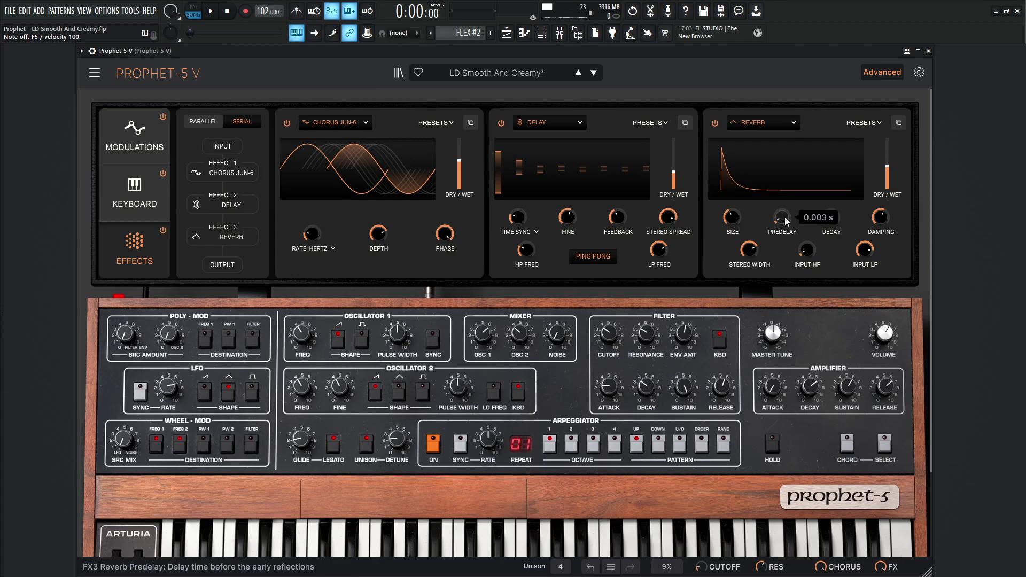
mouse_move(833, 223)
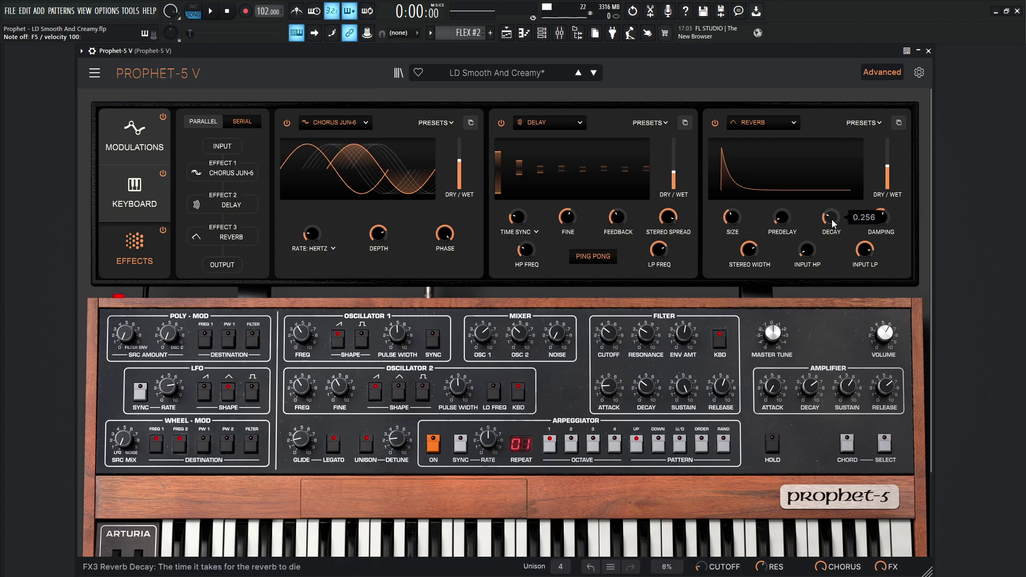
mouse_move(882, 221)
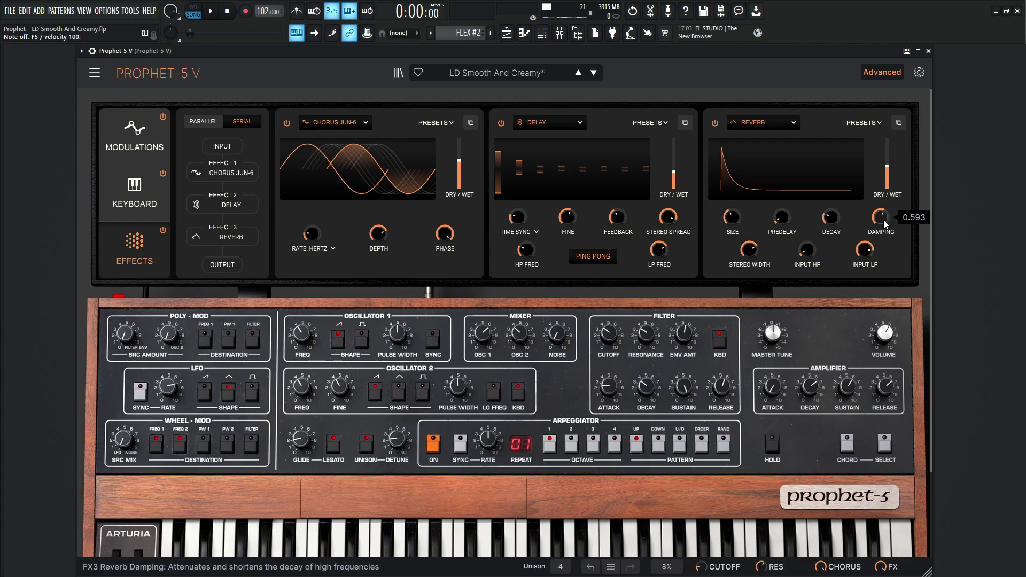
mouse_move(747, 257)
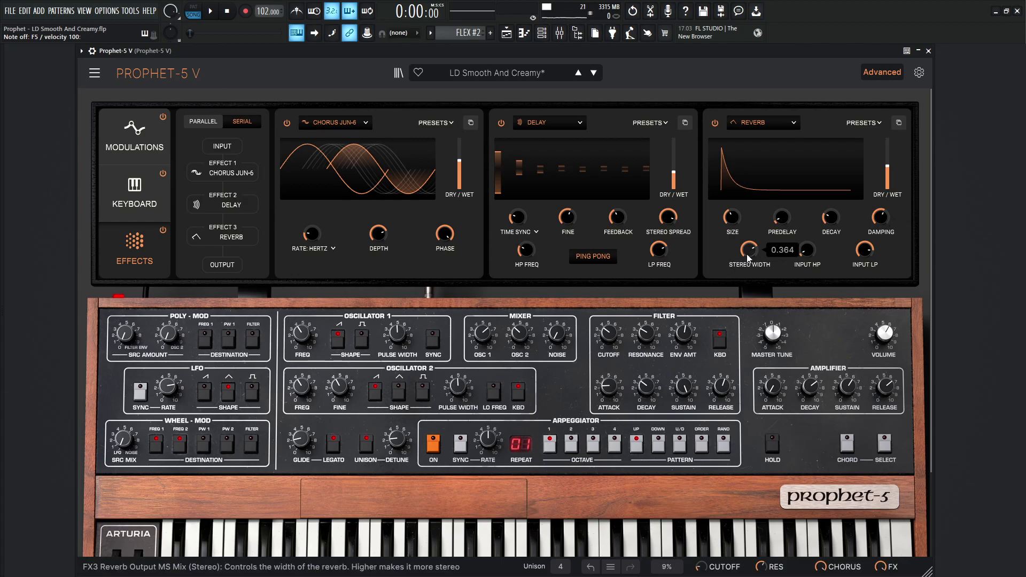
mouse_move(816, 258)
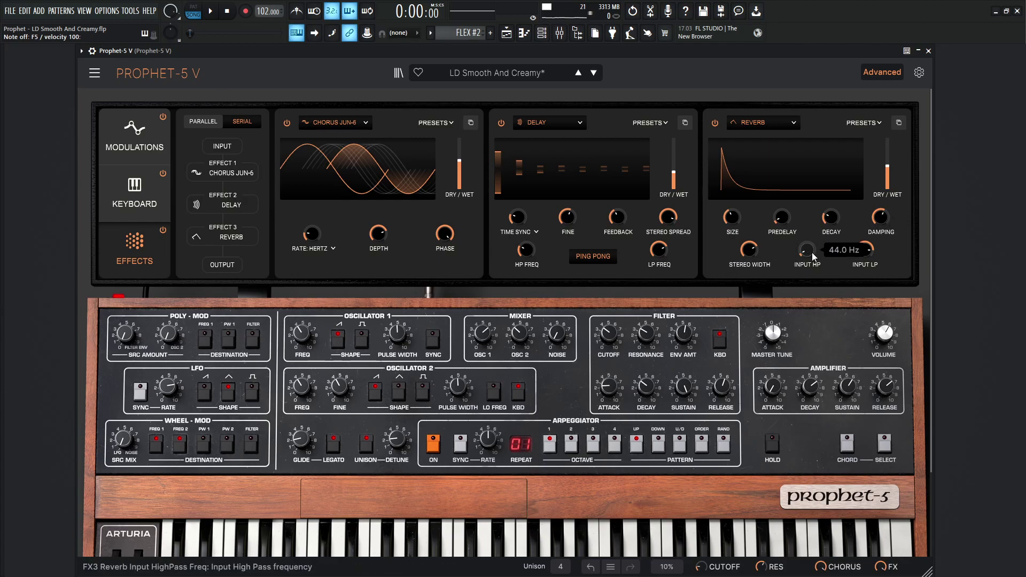
mouse_move(862, 255)
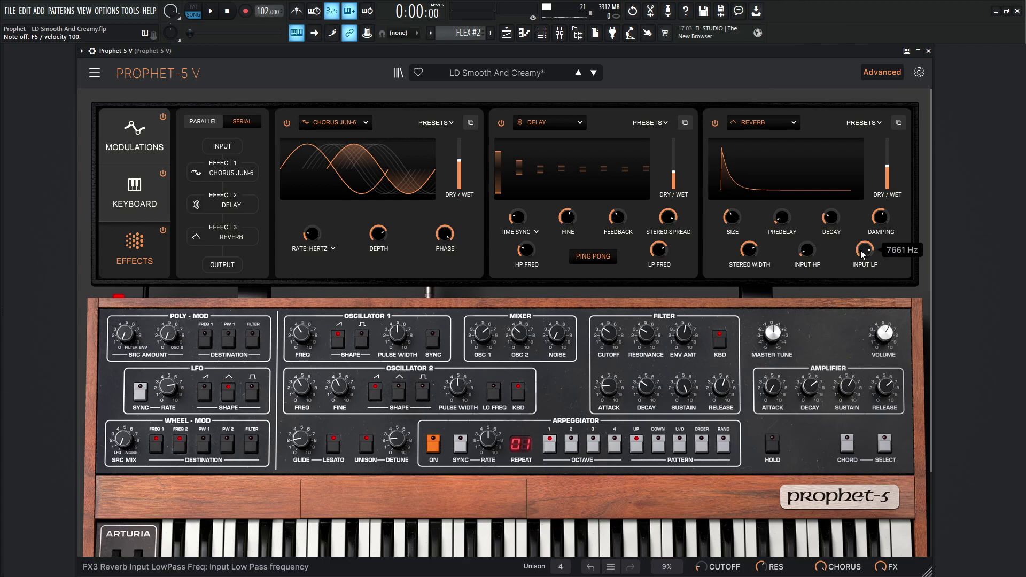
mouse_move(888, 168)
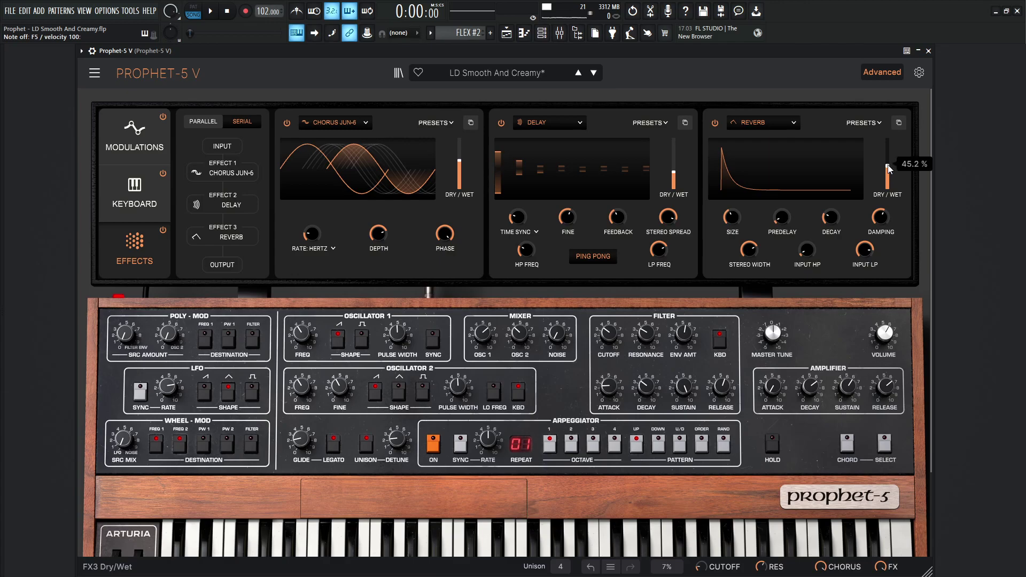
- Hide the advanced panel and sweep the FX macro down to 0.00 and back to 1.00 while playing notes
click(874, 72)
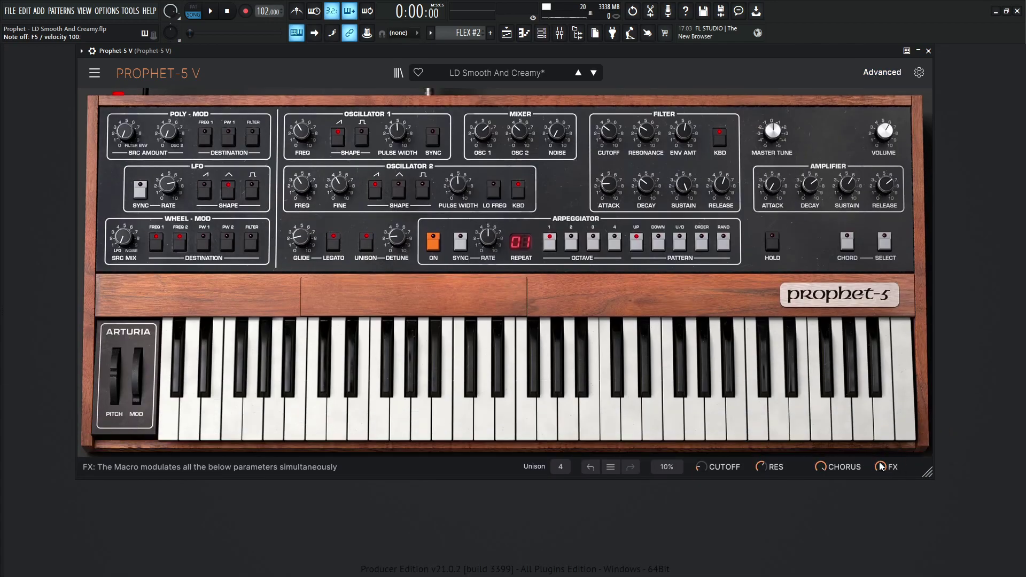
mouse_move(881, 469)
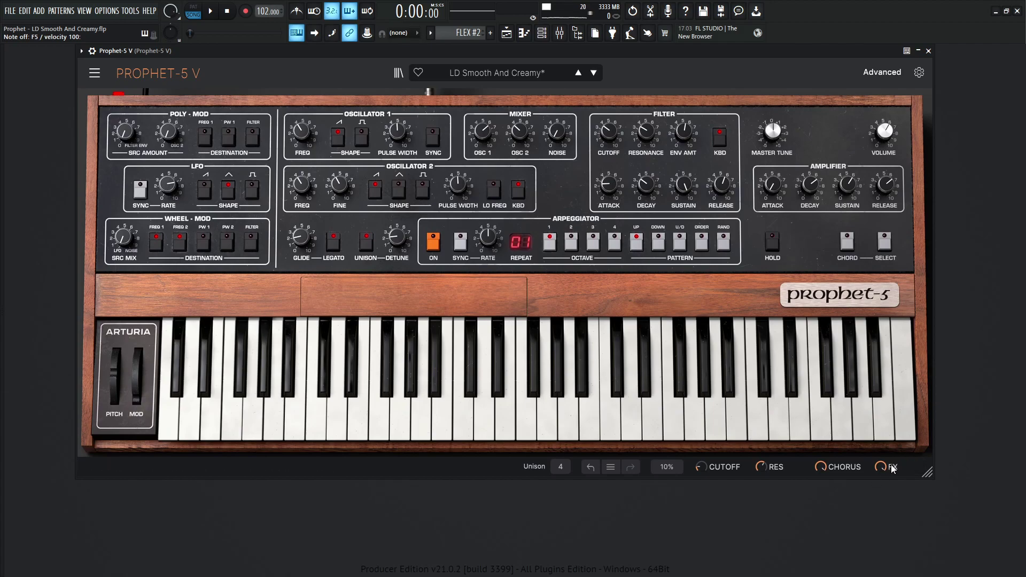
drag(880, 469, 881, 469)
key(q)
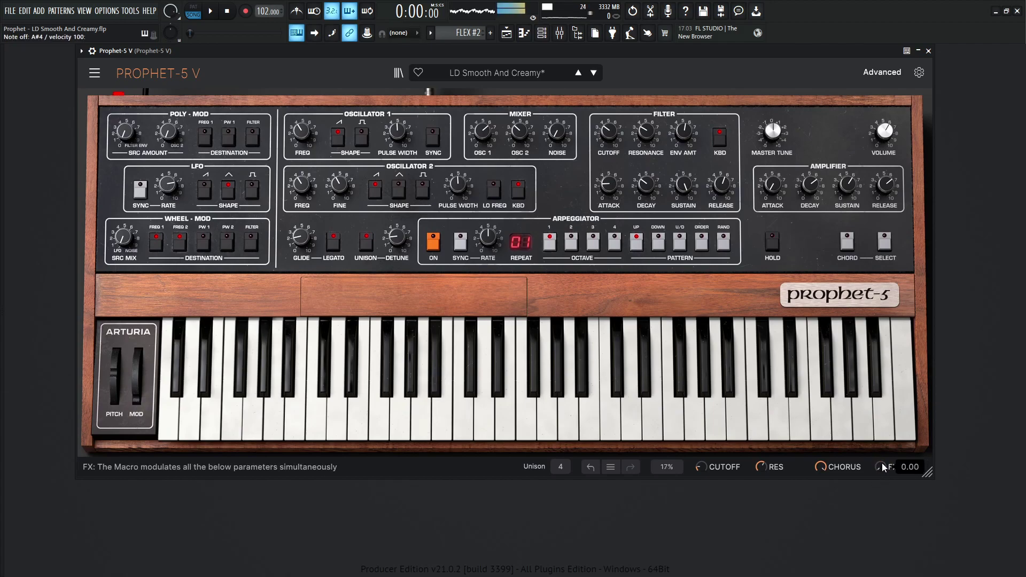
key(v)
key(n)
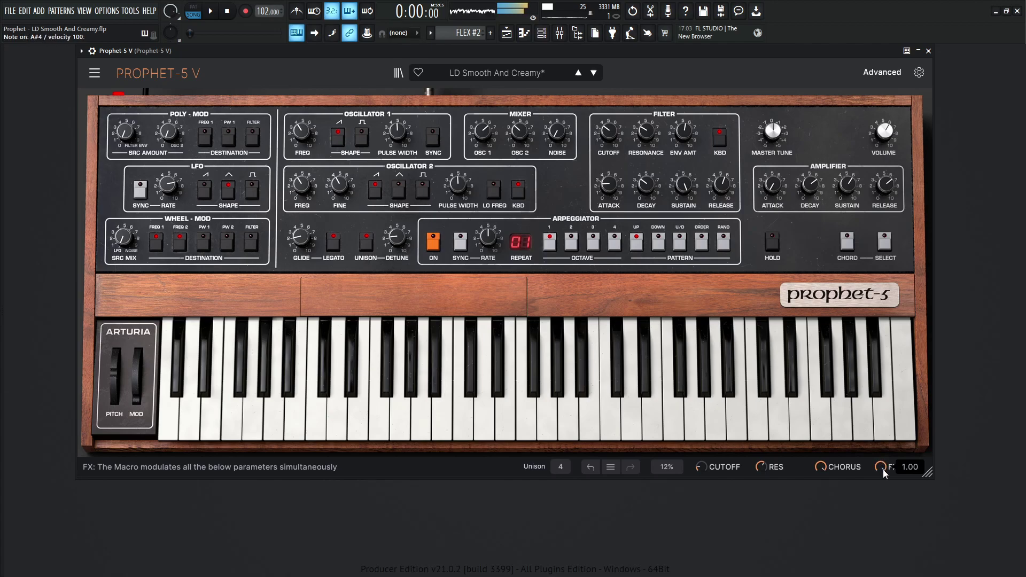
key(z)
key(v)
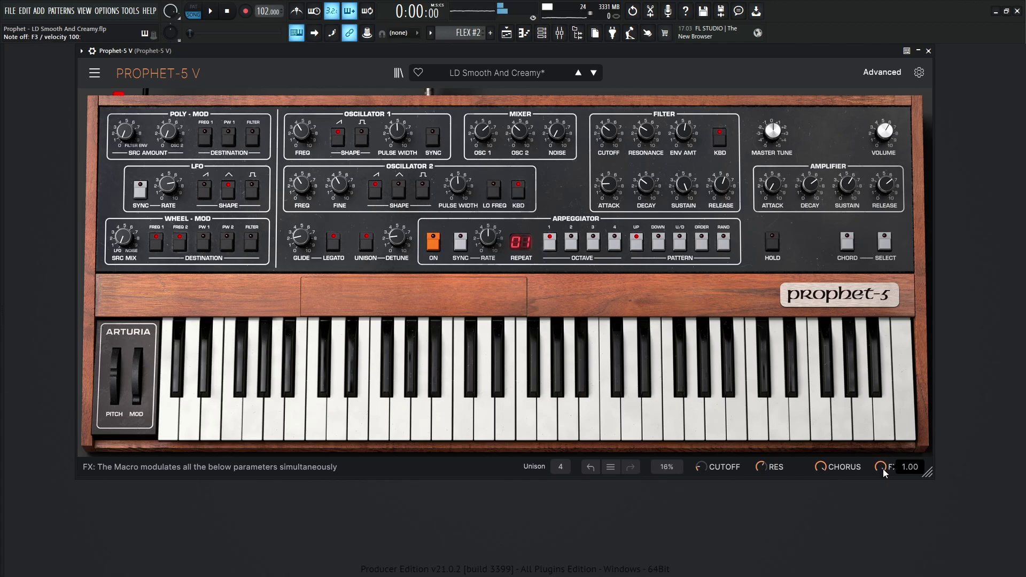
- Try out the Chorus and Cutoff macros by sweeping each one and returning it to its starting position
mouse_move(825, 468)
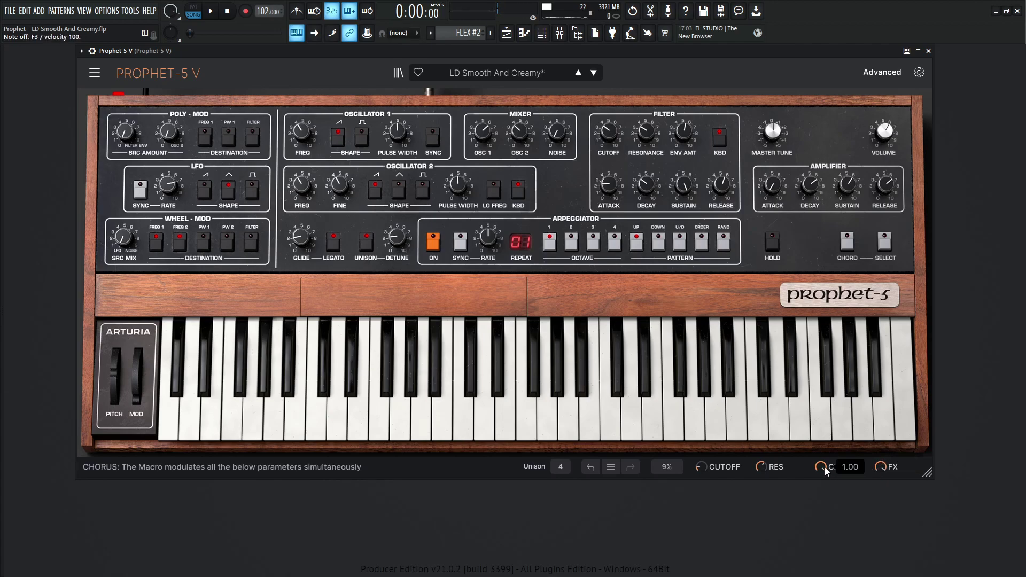
mouse_move(825, 470)
mouse_down()
mouse_move(826, 513)
mouse_move(825, 422)
mouse_move(825, 469)
mouse_up()
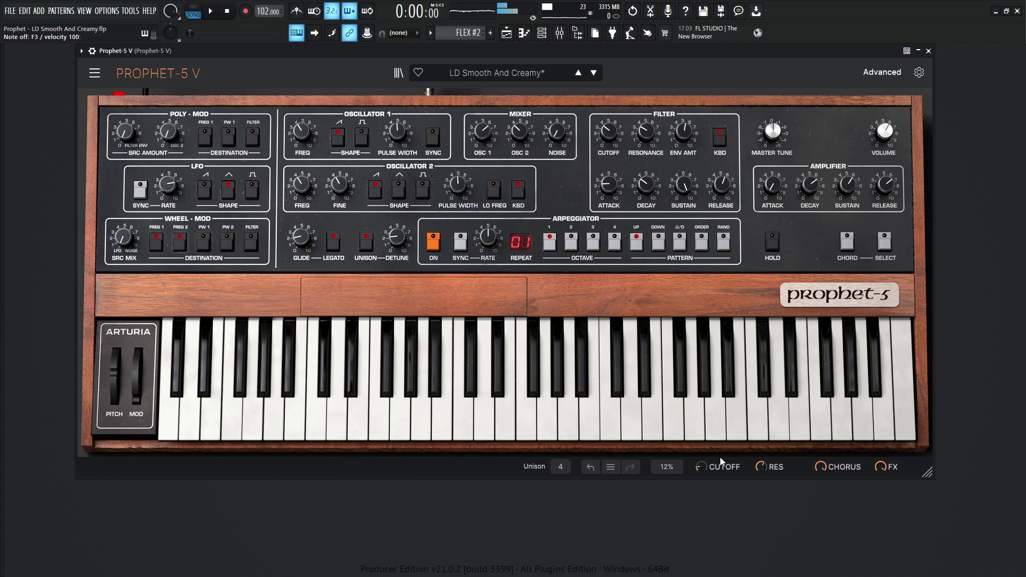
mouse_move(701, 469)
mouse_down()
mouse_move(701, 424)
mouse_move(701, 484)
mouse_up()
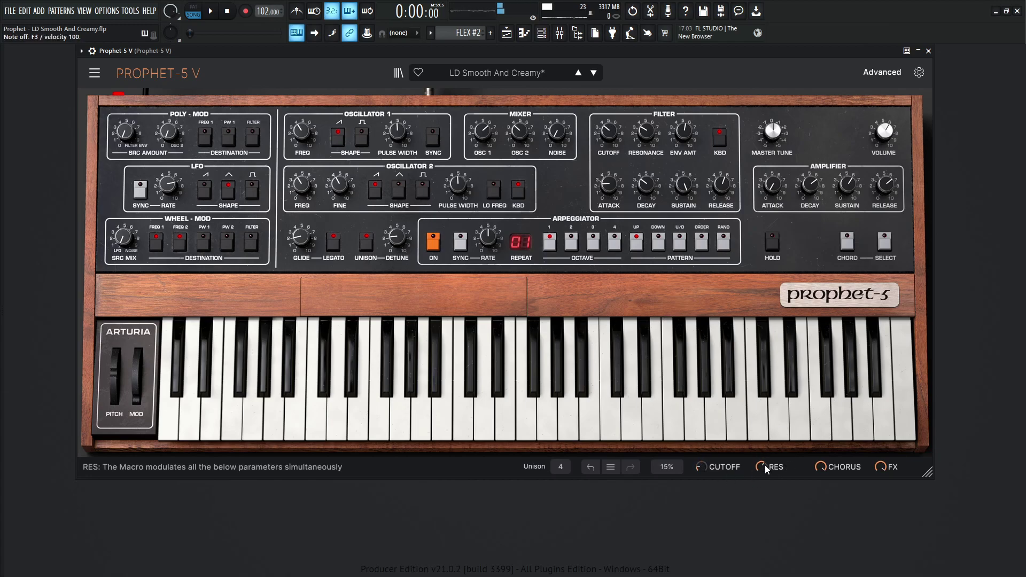
- Sweep the RES macro between 1.00 and 0.00 while playing notes, and leave it at 0.432
drag(766, 469, 764, 466)
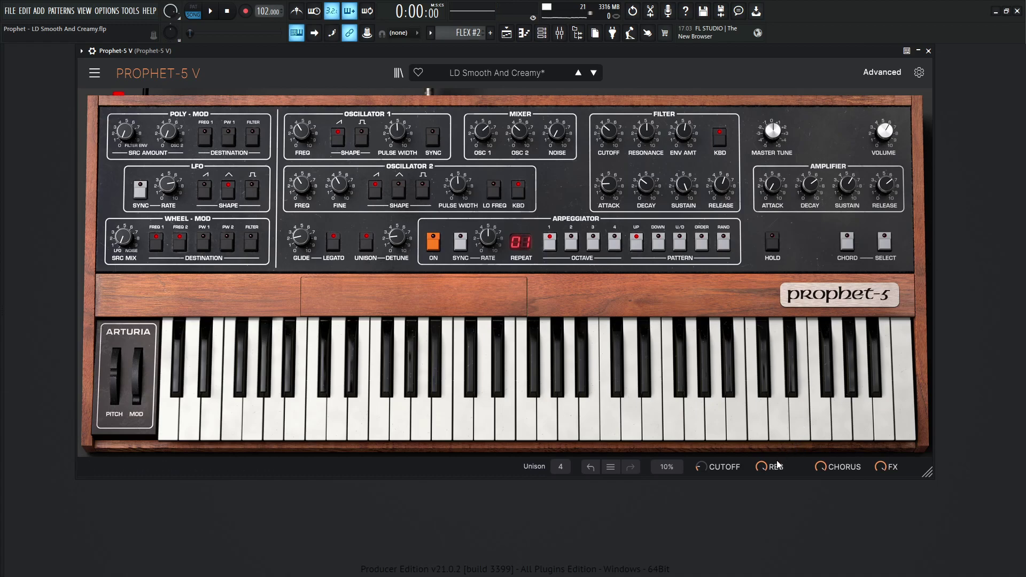
drag(767, 467, 768, 470)
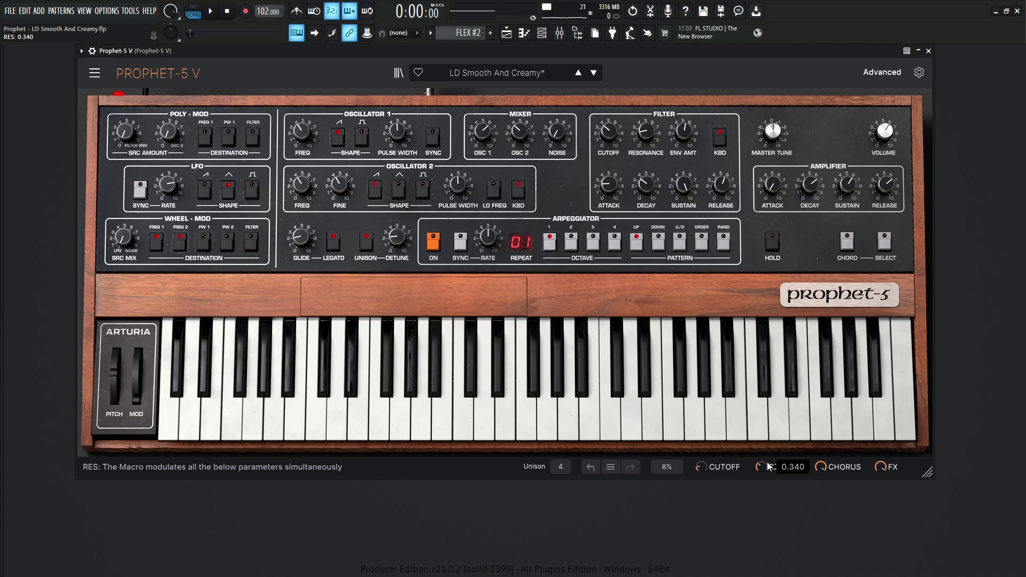
drag(763, 465, 762, 377)
key(v)
key(v)
key(v)
key(v)
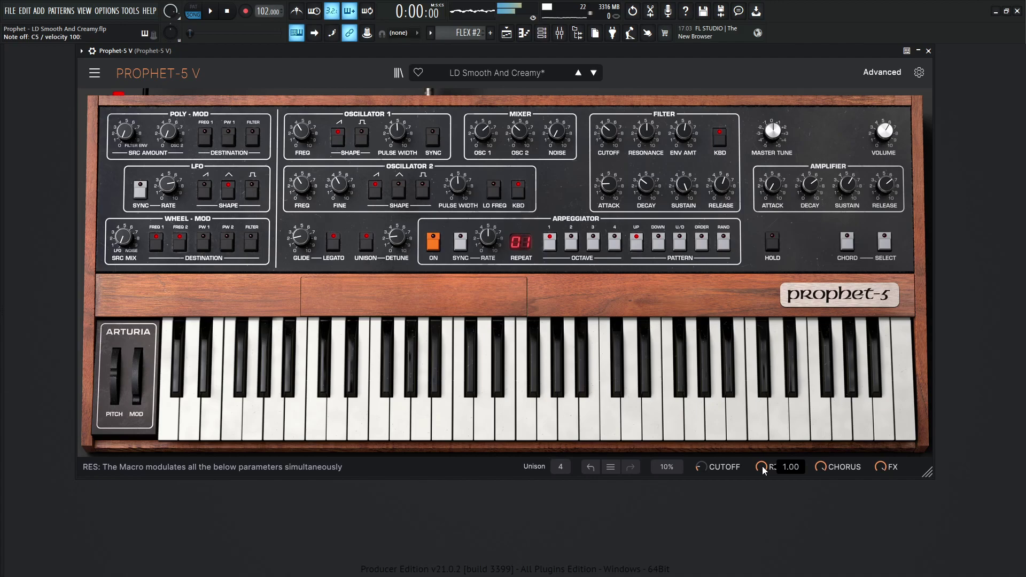
drag(762, 467, 762, 557)
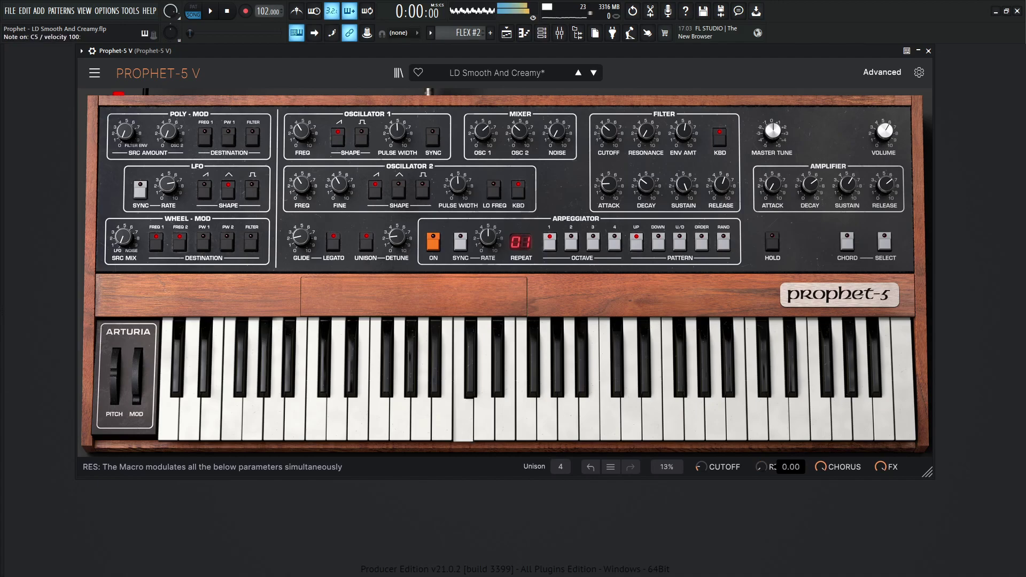
drag(763, 467, 762, 523)
drag(763, 449, 763, 443)
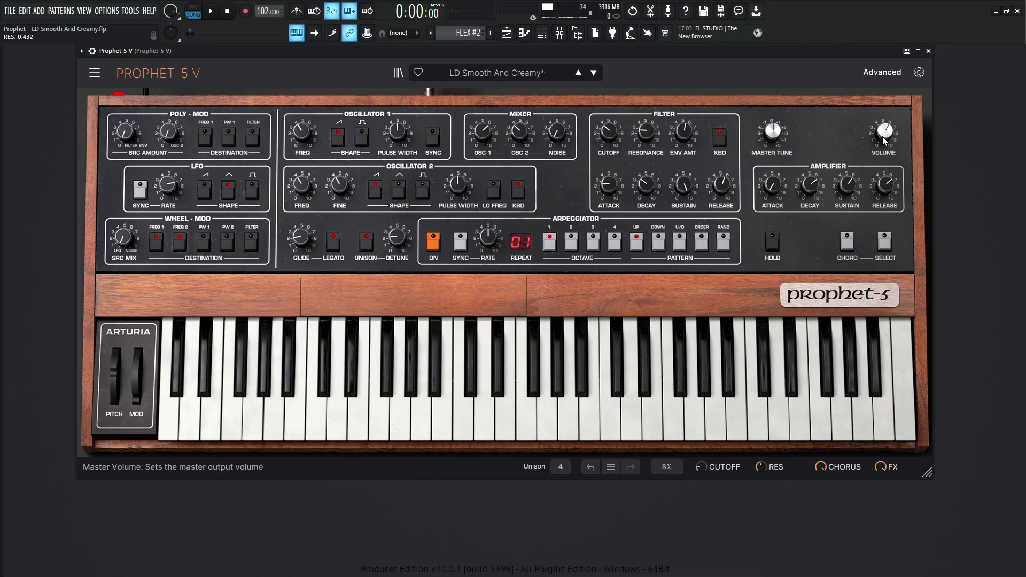
- Open the synth's settings panel, move the plugin window to show it fully, and display the Cutoff macro's assignment
click(920, 74)
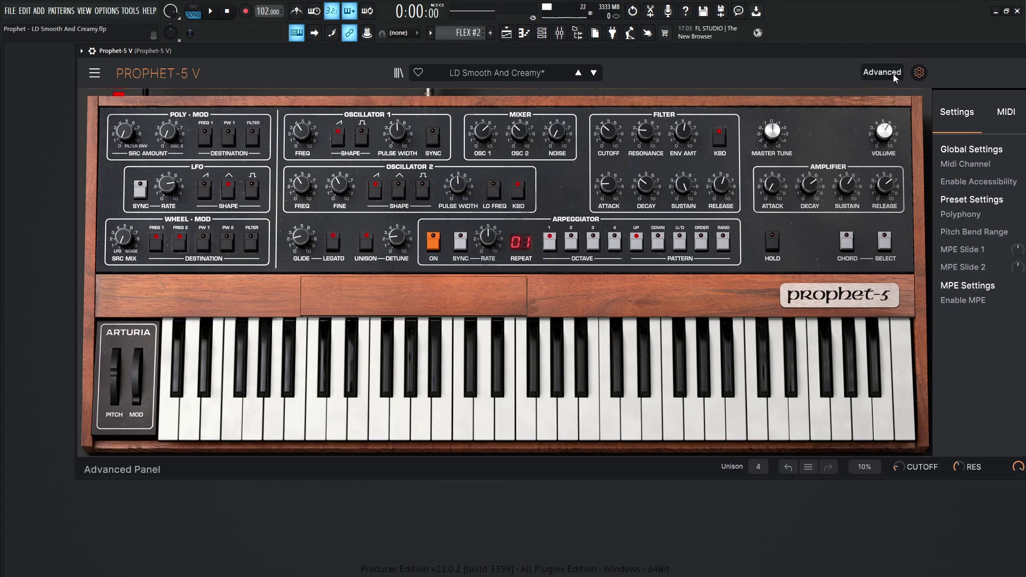
drag(908, 45, 746, 46)
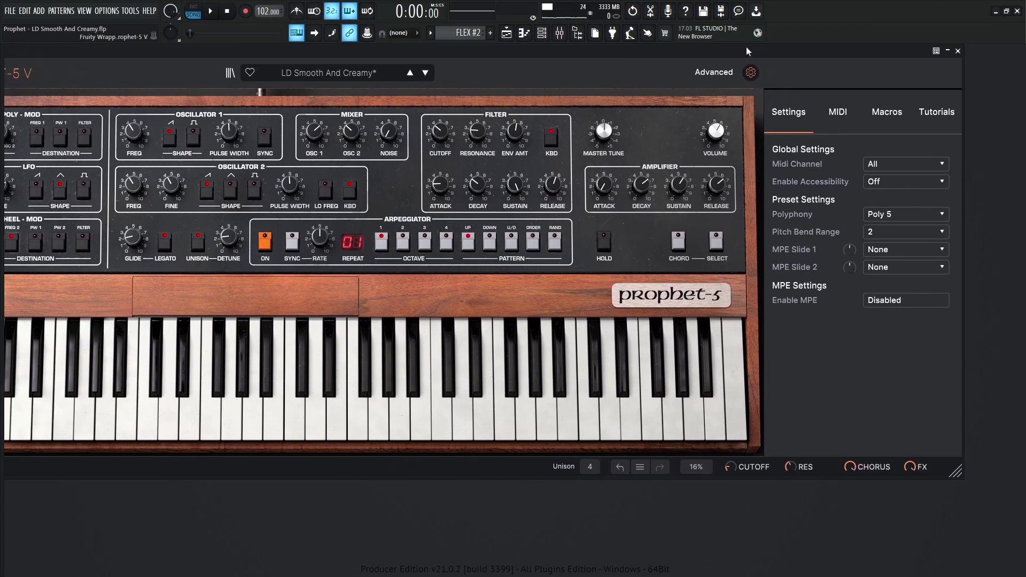
click(885, 114)
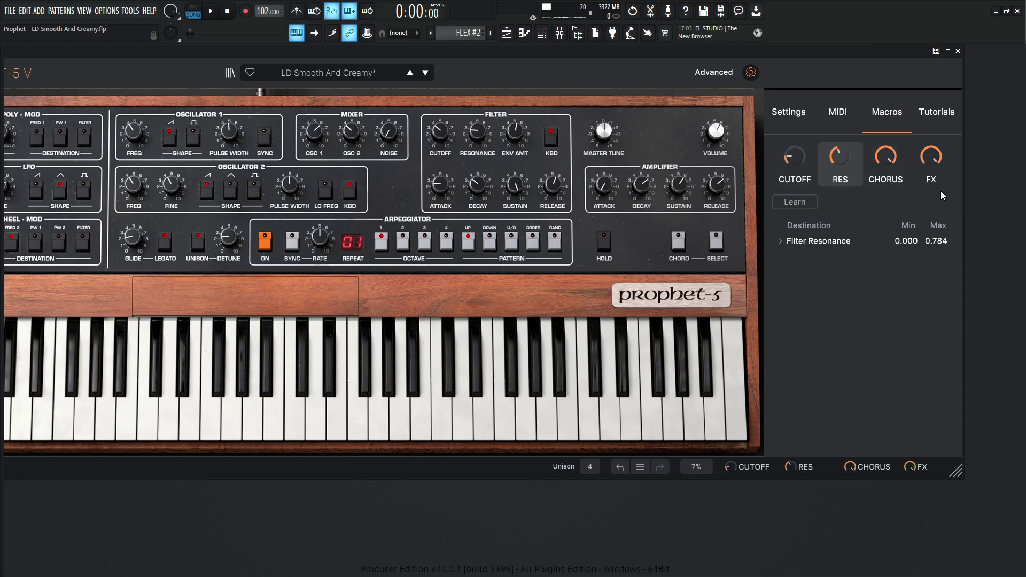
click(796, 181)
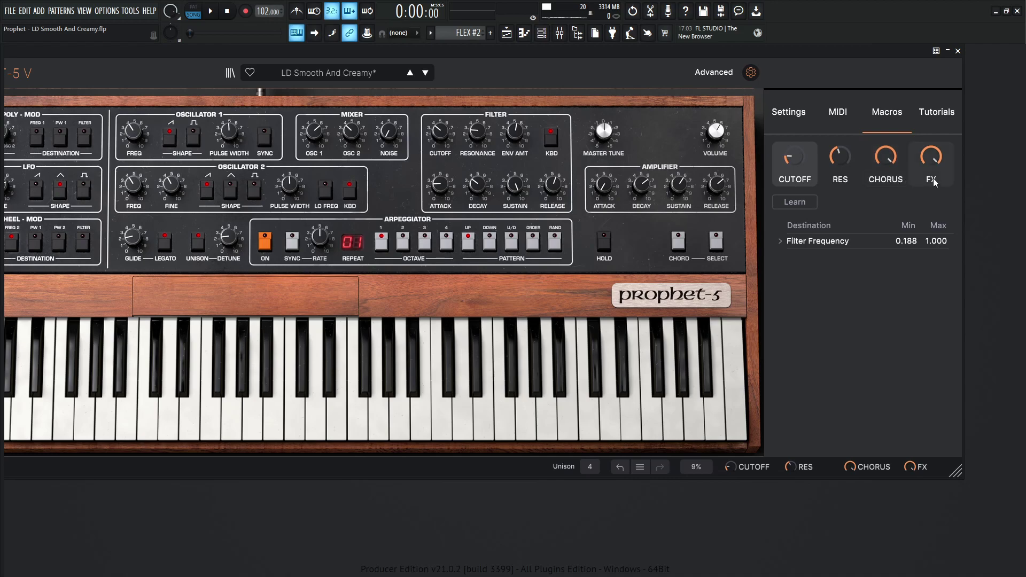
- Show the effects section, display the Chorus and FX macros' assignments, and try moving each macro to check the effect mix it controls
click(713, 72)
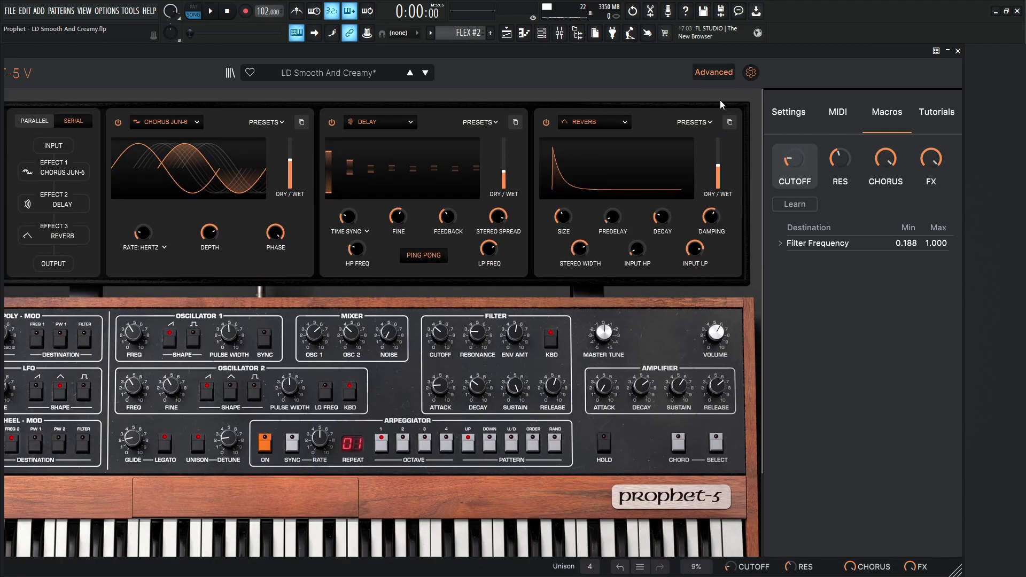
click(887, 181)
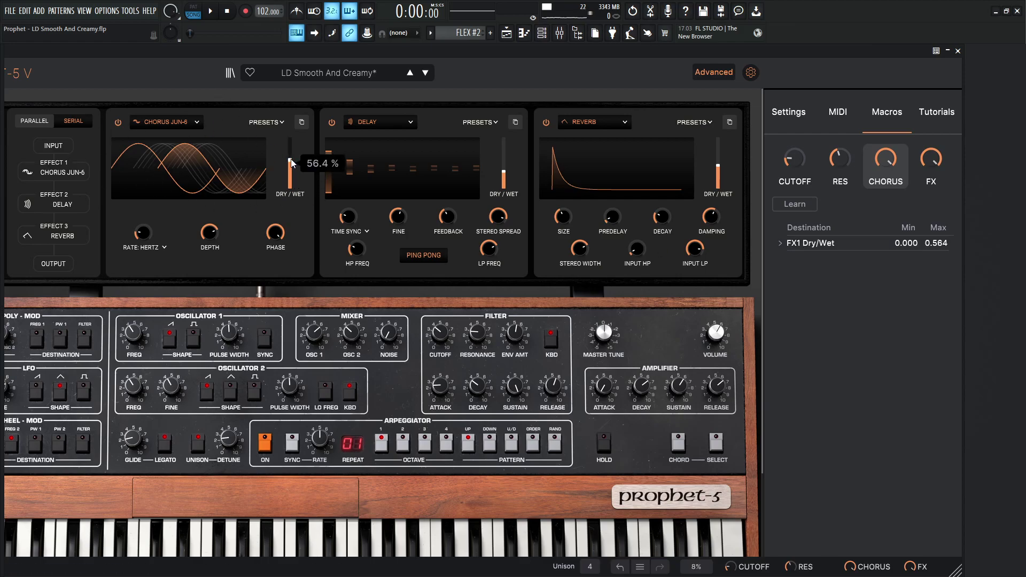
mouse_move(885, 158)
mouse_down()
mouse_move(885, 192)
mouse_move(885, 131)
mouse_move(889, 166)
mouse_up()
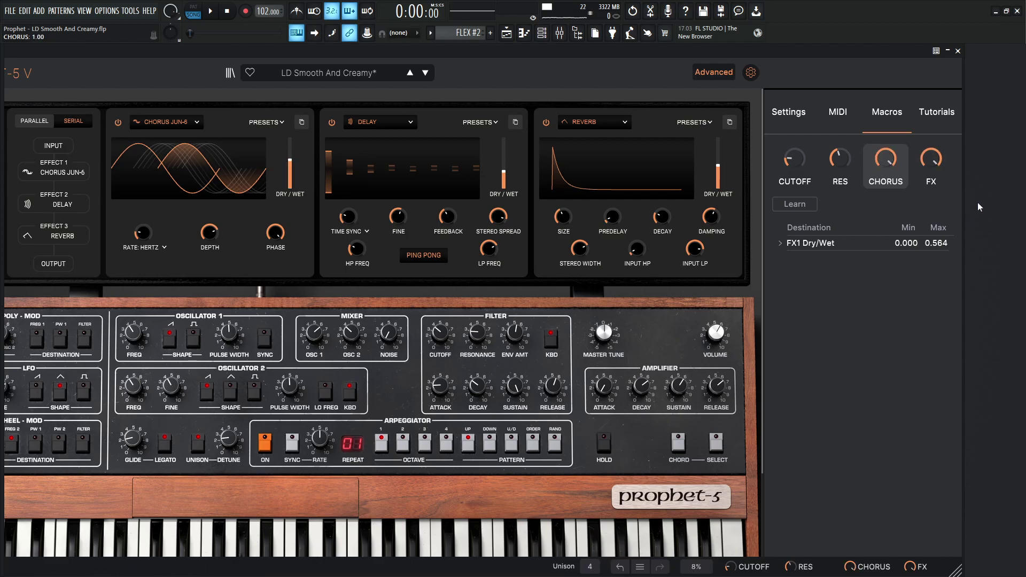
click(931, 169)
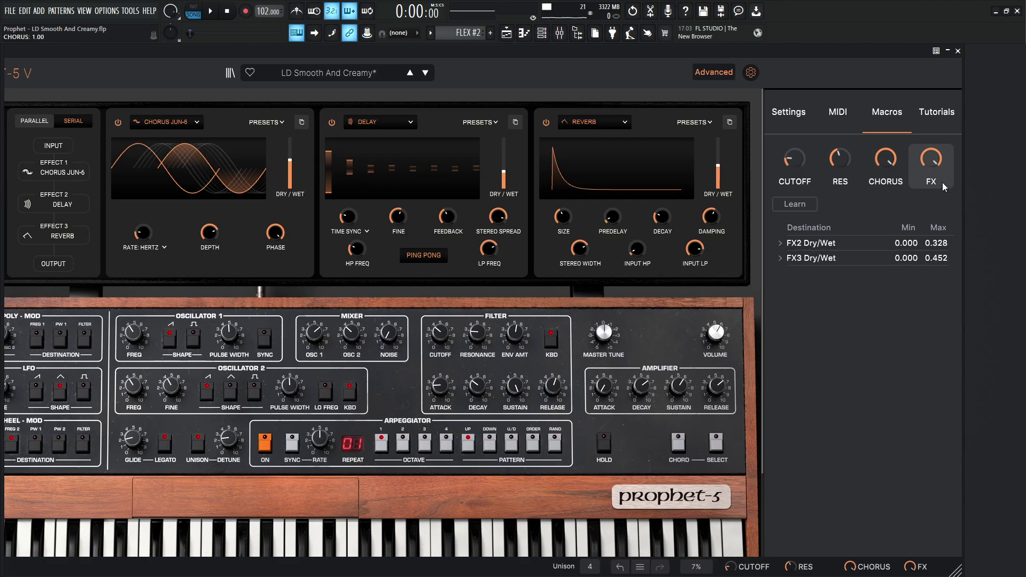
mouse_move(921, 152)
mouse_down()
mouse_move(921, 260)
mouse_move(920, 152)
mouse_up()
- Hide the advanced effects section and the settings panel, and move the plugin window so the whole synth fits on screen
click(716, 72)
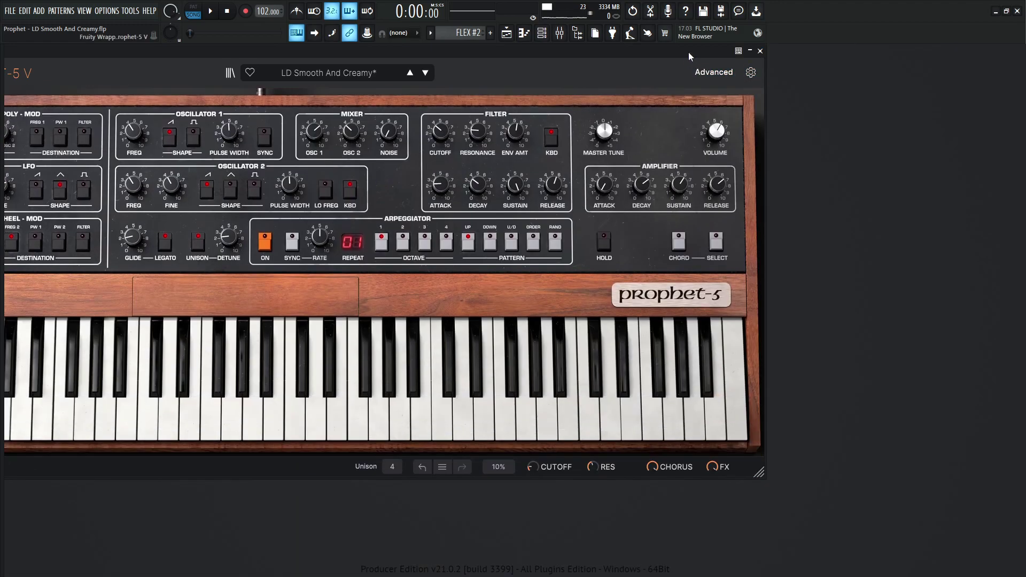
drag(688, 53, 867, 54)
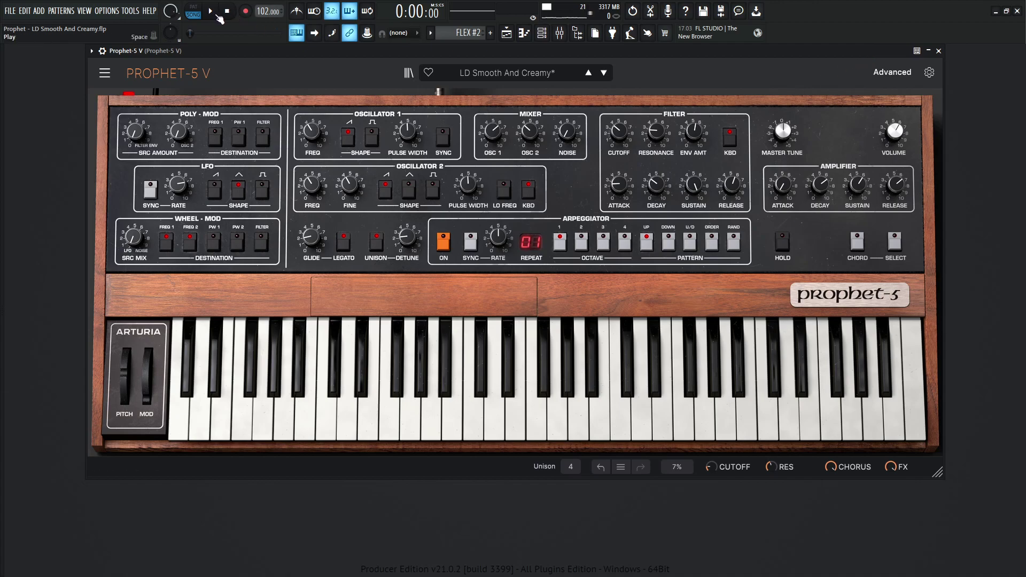
- Start song playback and raise the Cutoff macro to 0.388 while the lead plays
click(217, 16)
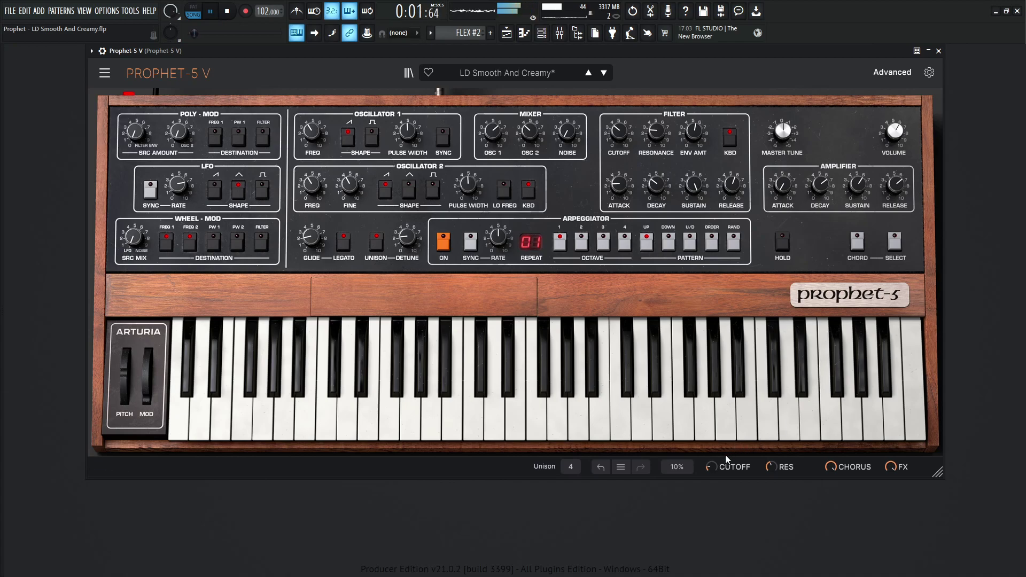
mouse_move(727, 458)
mouse_down()
mouse_move(728, 491)
mouse_move(727, 457)
mouse_move(773, 463)
mouse_move(741, 477)
mouse_move(714, 467)
mouse_up()
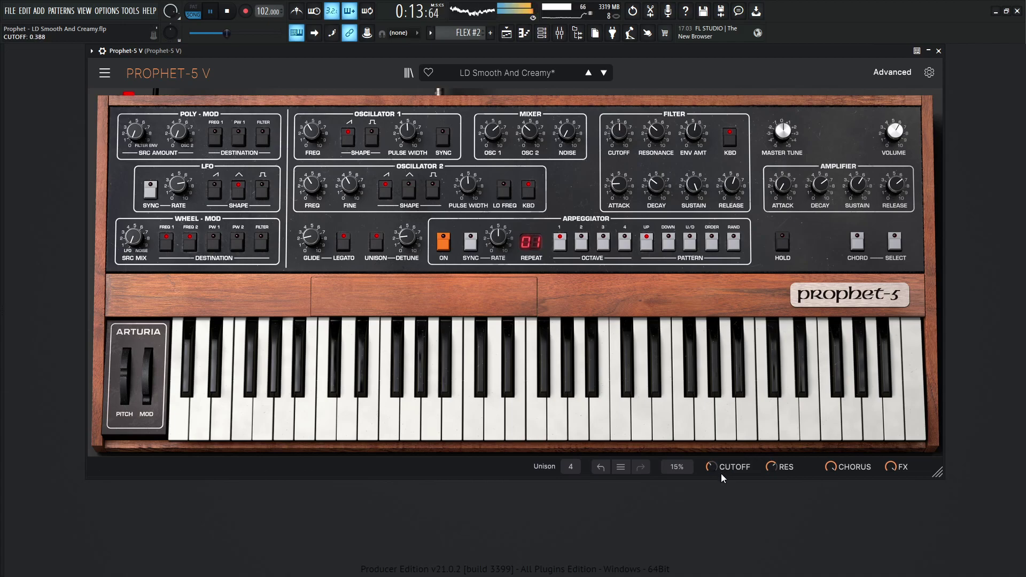